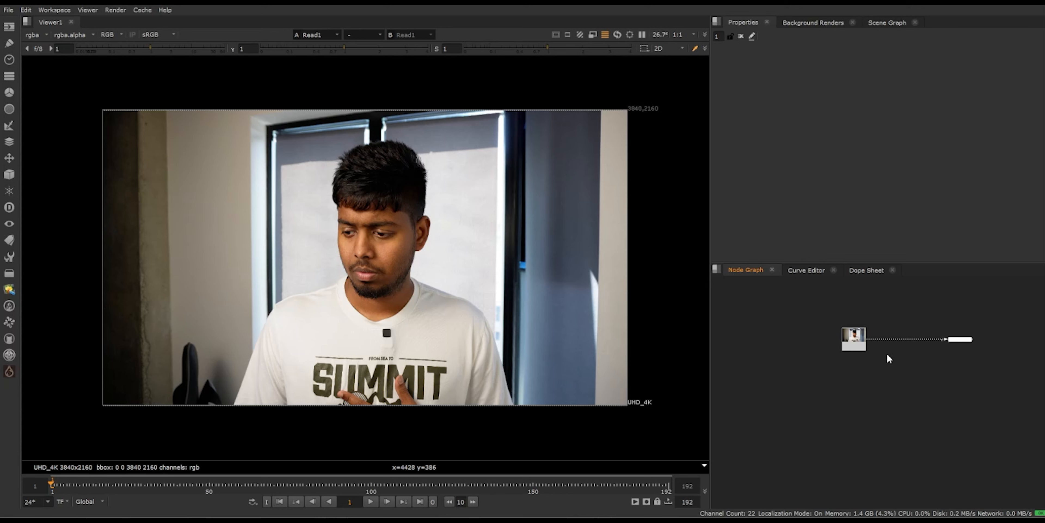
Step: Add a Denoise node and connect its source to the Read1 clip
middle_drag(888, 354, 931, 362)
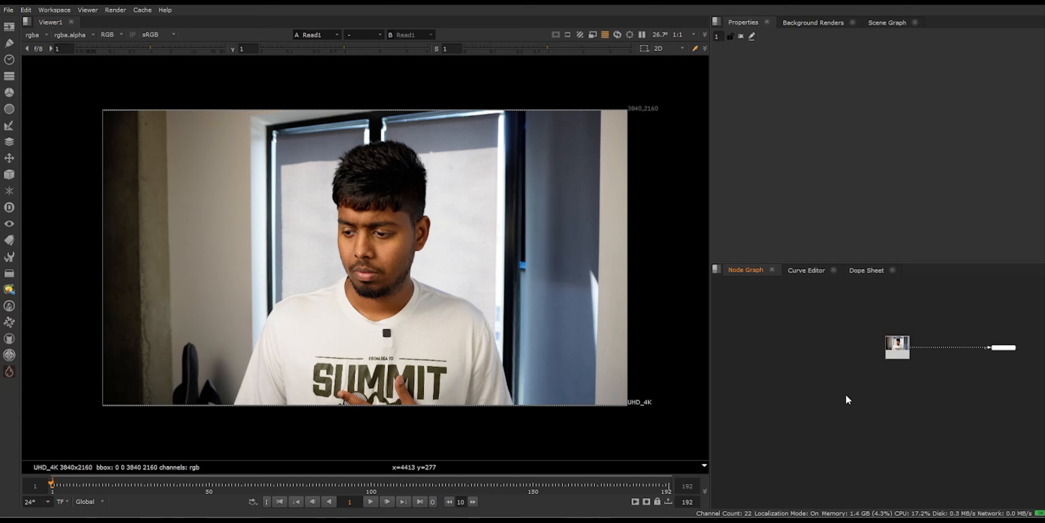
scroll(864, 357, up, 4)
scroll(198, 375, up, 2)
key(Tab)
text(de)
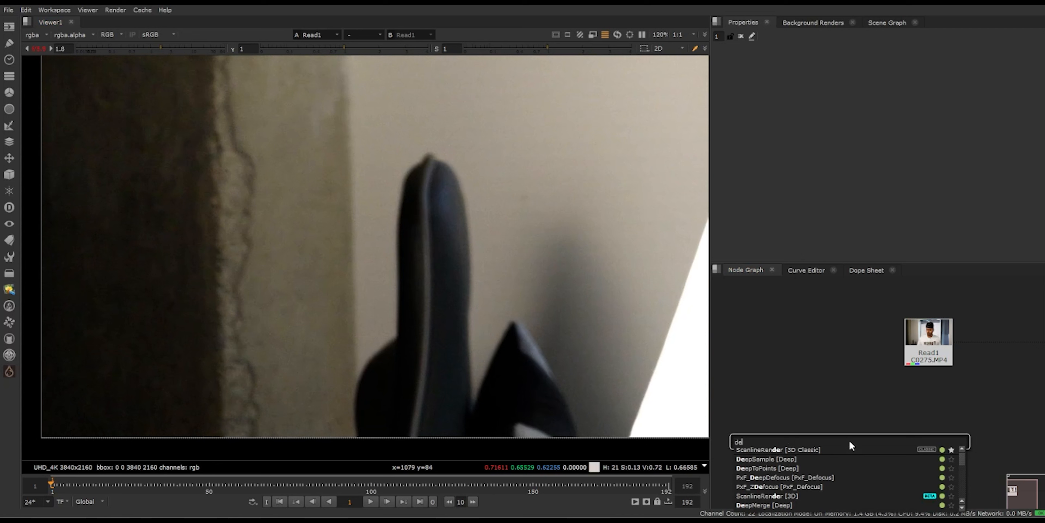
text(noi)
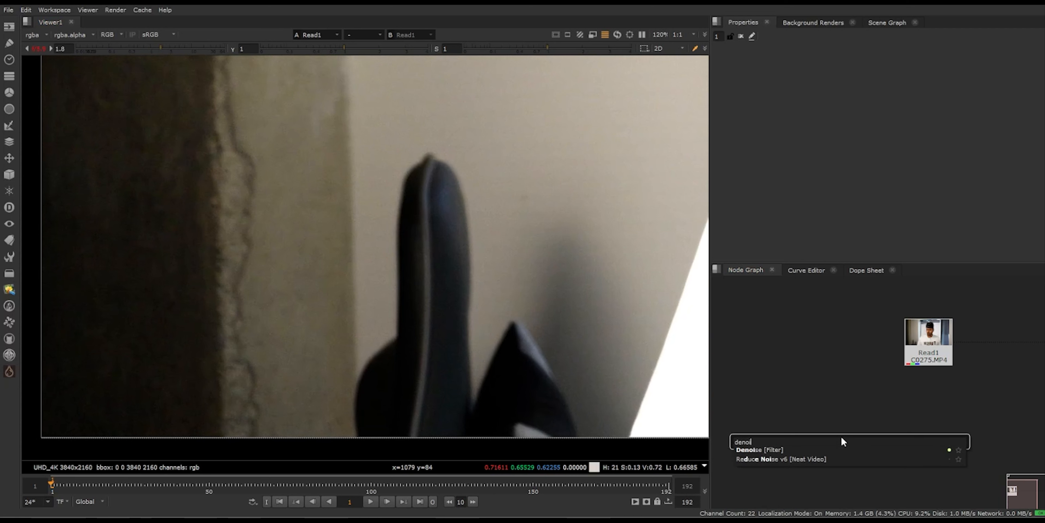
click(780, 449)
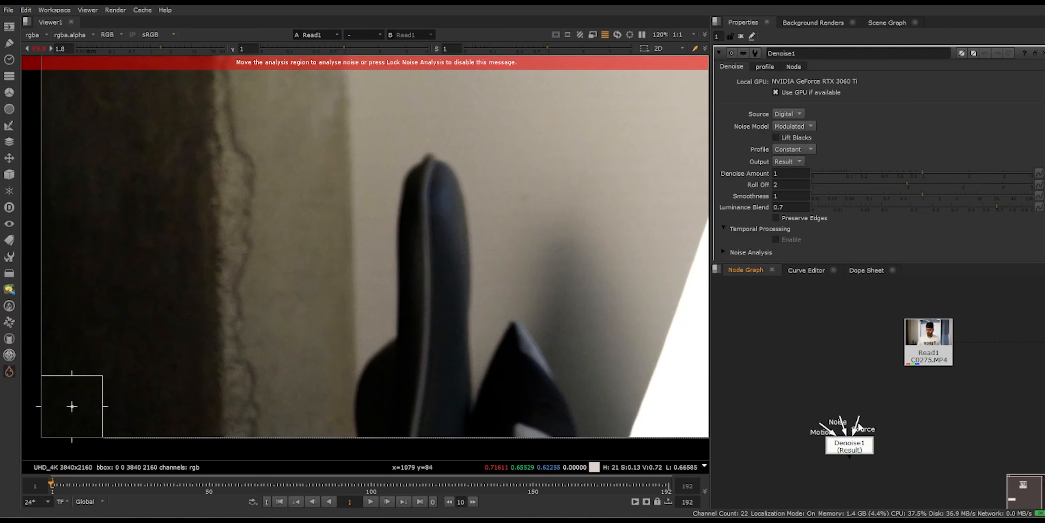
drag(859, 431, 929, 436)
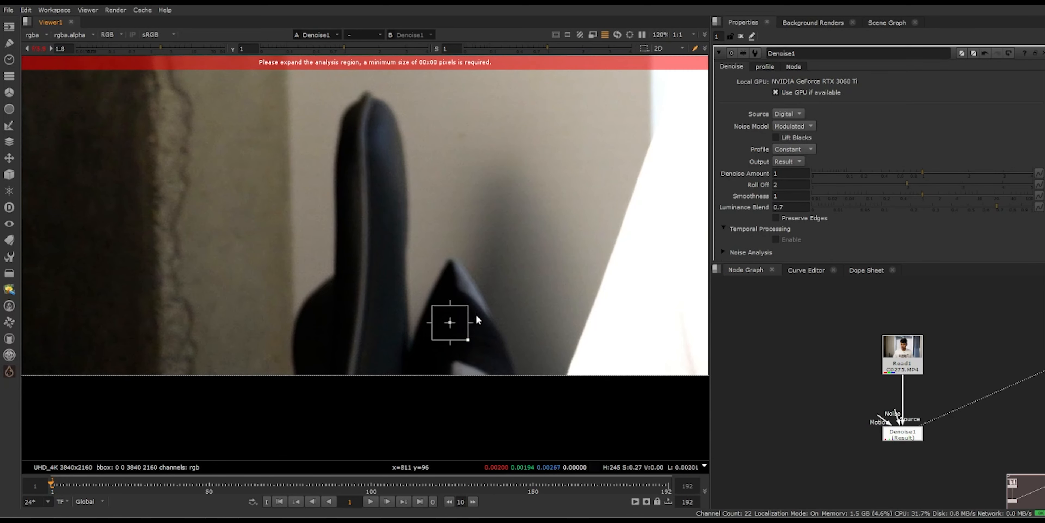
Step: Place the Denoise node's noise analysis region over the dark chair tip in the image and adjust its size
scroll(468, 310, up, 4)
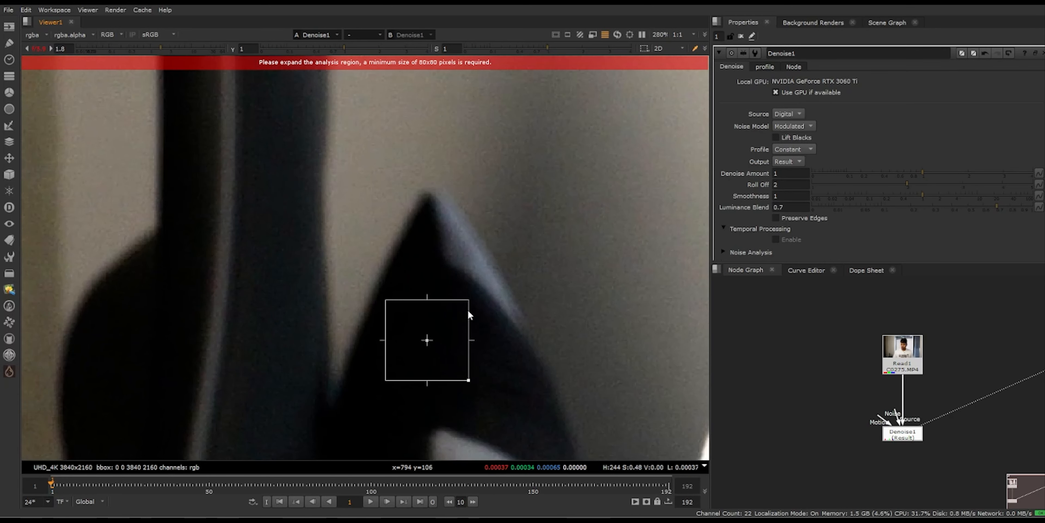
scroll(467, 308, down, 2)
drag(438, 331, 436, 343)
scroll(457, 311, down, 2)
middle_drag(456, 310, 537, 325)
scroll(533, 333, up, 1)
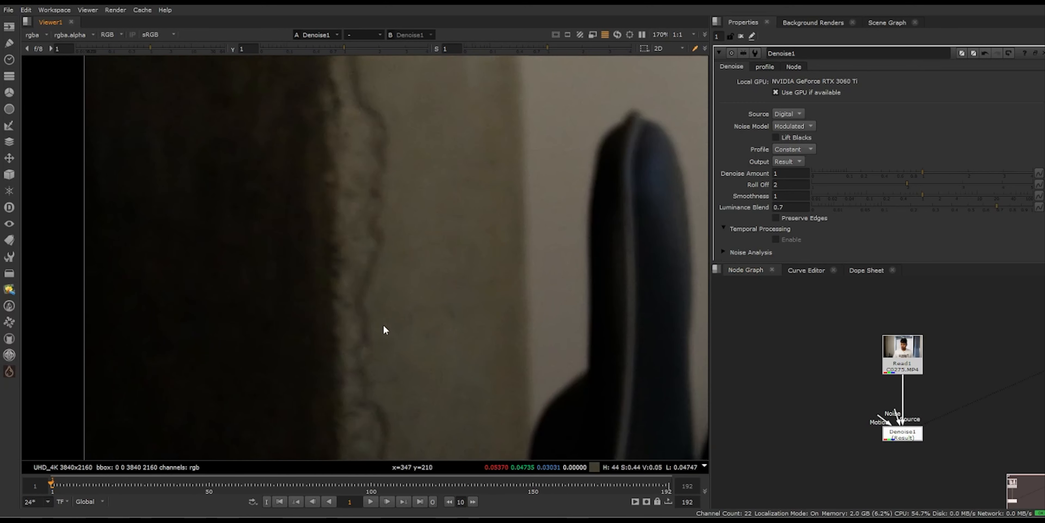
Step: Raise the viewer gain to 4 and check the dark wall's noise with the Denoise node disabled
click(176, 49)
middle_drag(458, 370, 430, 286)
scroll(430, 286, down, 1)
scroll(368, 303, down, 1)
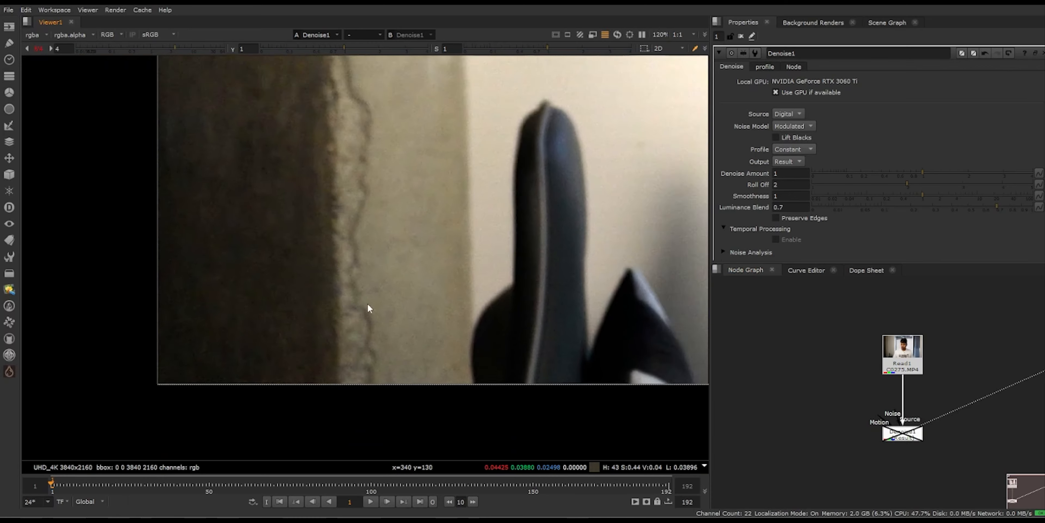
Step: Re-enable the Denoise node with Lift Blacks on and inspect the dark wall and chair
scroll(368, 303, up, 4)
scroll(387, 225, down, 2)
middle_drag(387, 225, 422, 289)
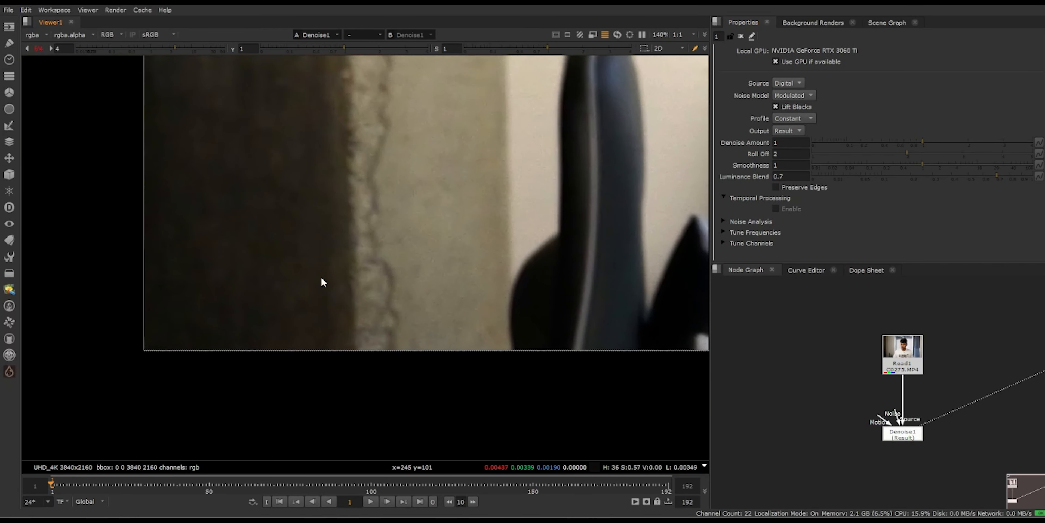
scroll(406, 281, up, 2)
middle_drag(427, 235, 478, 272)
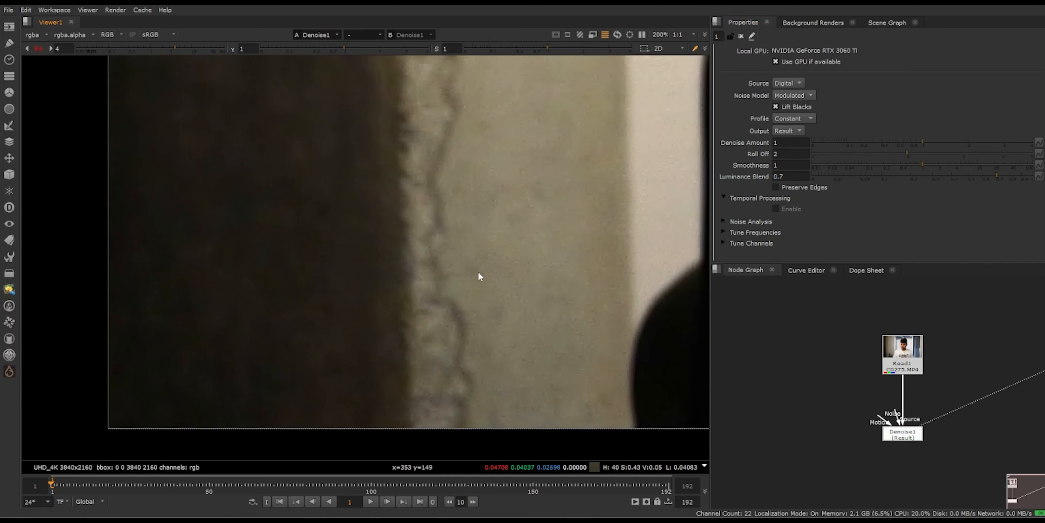
Step: Set the Denoise Amount to 3 and inspect the result on the dark wall and chair
click(776, 143)
text(2)
key(Return)
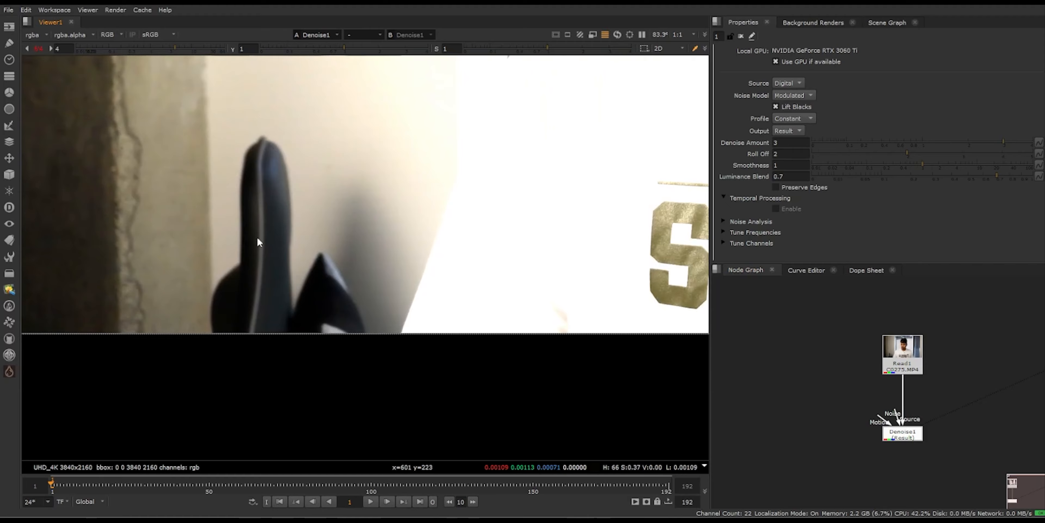
middle_drag(256, 236, 502, 255)
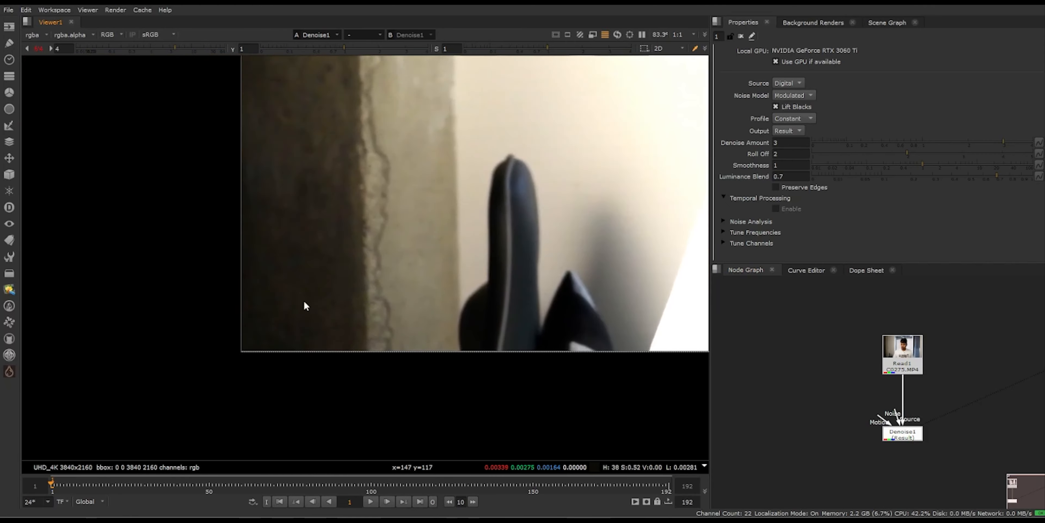
scroll(320, 295, up, 6)
scroll(412, 255, down, 5)
scroll(411, 195, up, 2)
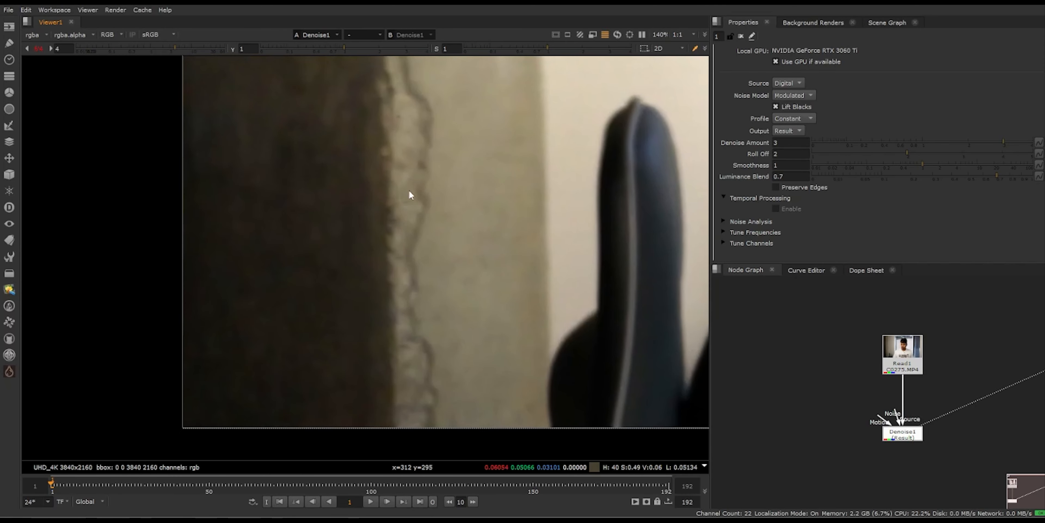
scroll(409, 189, down, 2)
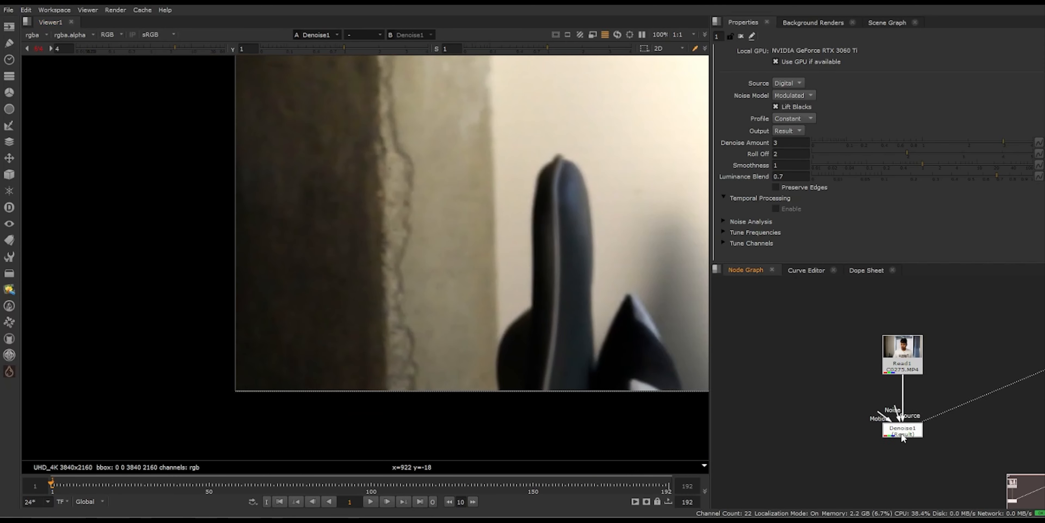
Step: Move the Denoise node beside the Read1 node in the node graph
scroll(434, 292, up, 2)
drag(907, 435, 1019, 361)
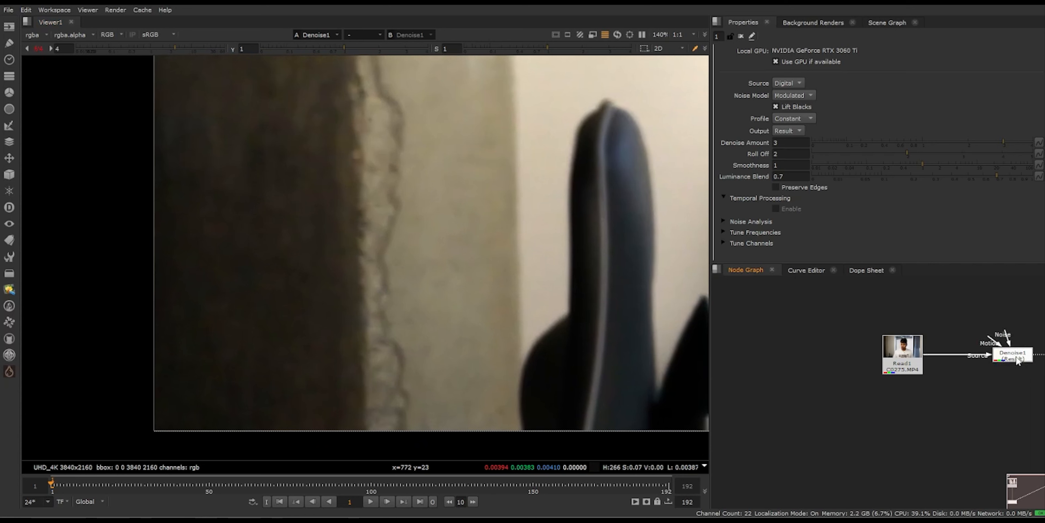
scroll(904, 365, down, 2)
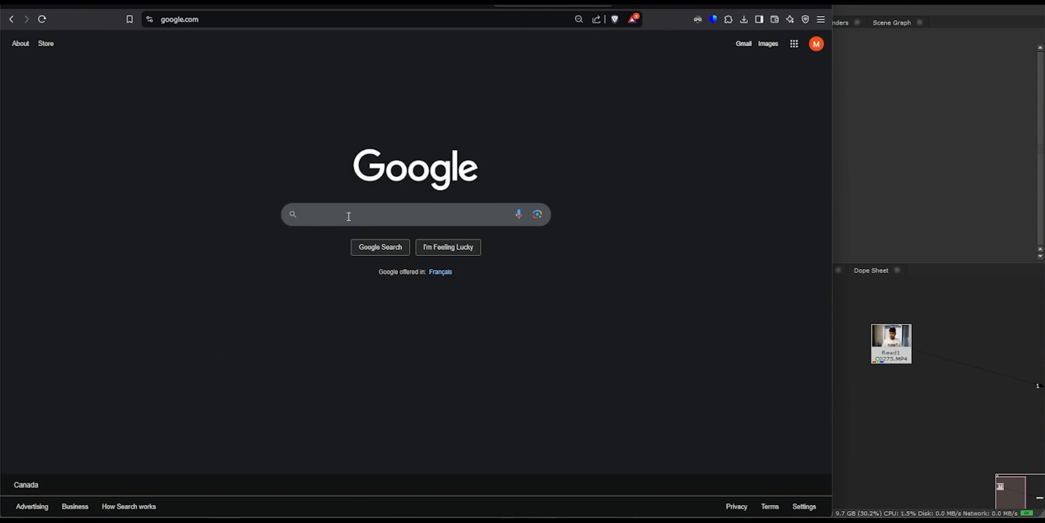
Step: Switch to the web browser, search Google for "reduce noise in video" and open the Neat Video website
text(reduce)
key(Down)
key(Return)
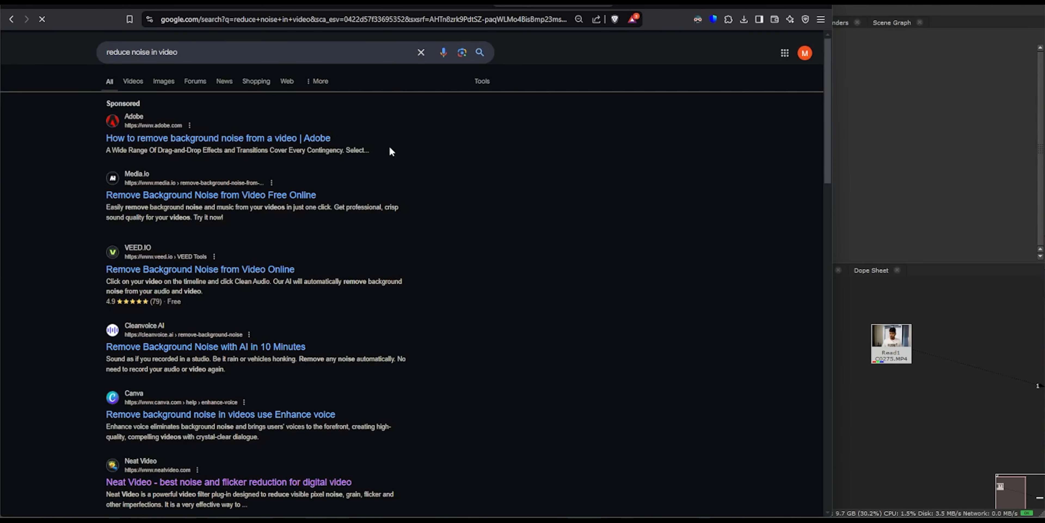
scroll(180, 408, down, 1)
click(191, 431)
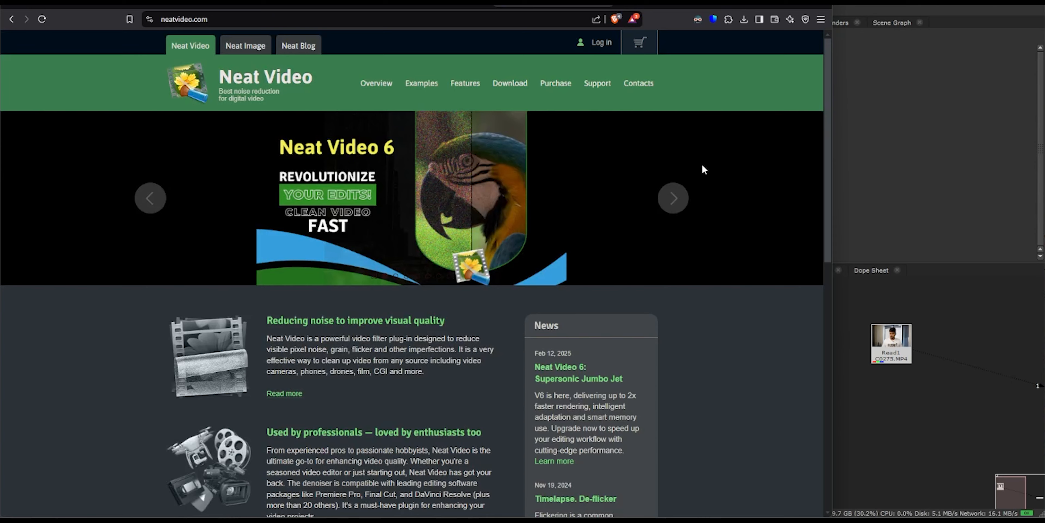
Step: Open the Neat Video purchase page and review the Pro and Studio license options for OFX hosts
click(556, 82)
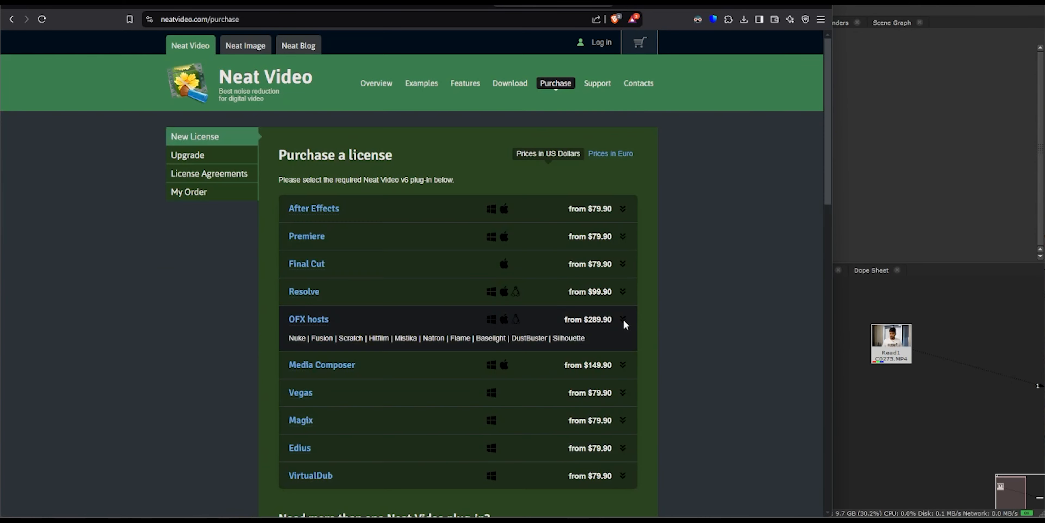
click(623, 321)
scroll(652, 331, down, 3)
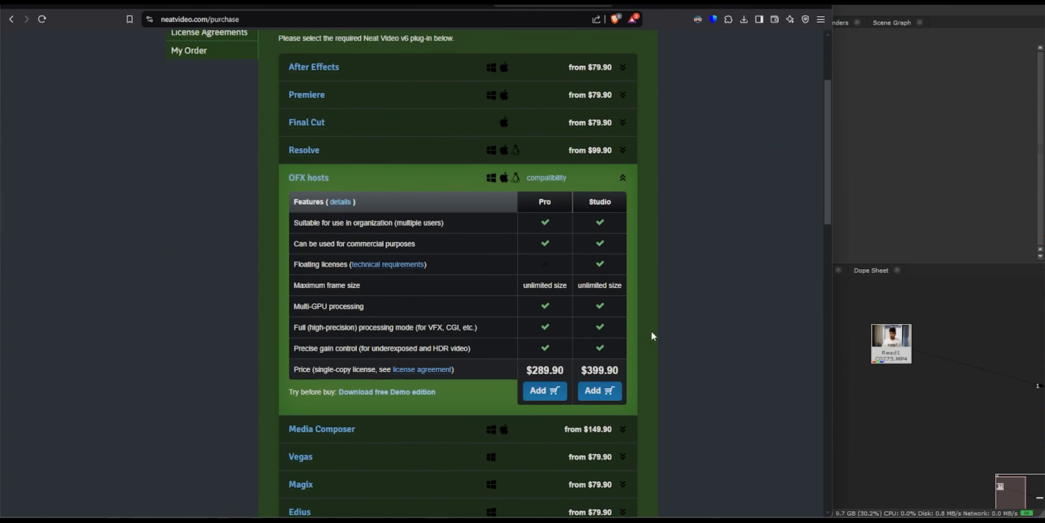
scroll(650, 327, up, 3)
scroll(673, 300, down, 3)
scroll(704, 278, up, 4)
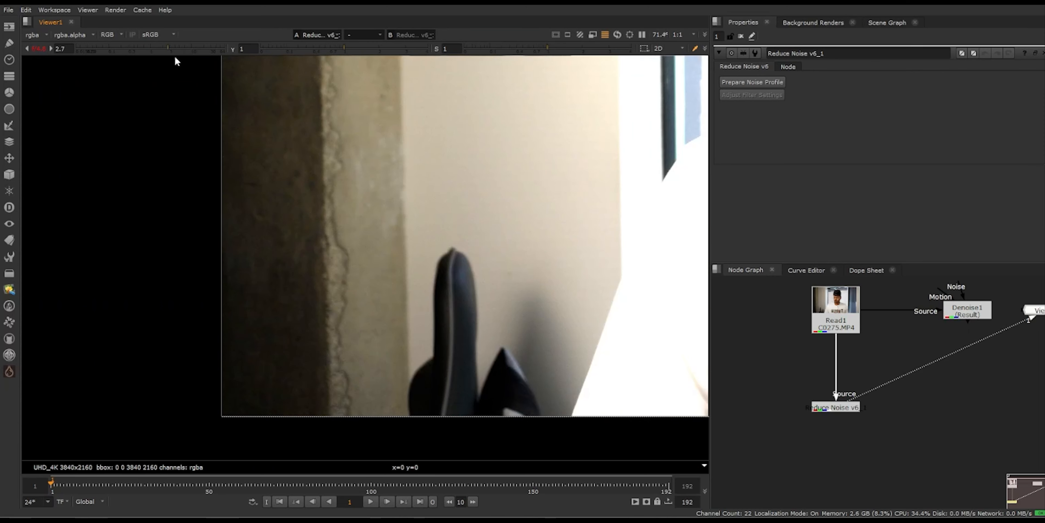
scroll(340, 280, up, 3)
scroll(340, 280, down, 4)
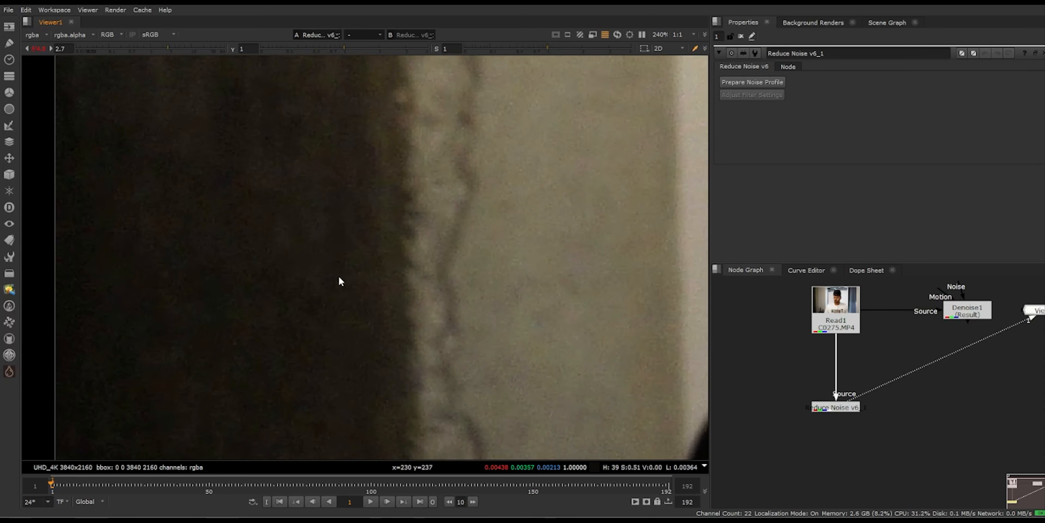
Step: Switch back to Nuke and build an automatic noise profile for the Reduce Noise v6 node
scroll(835, 417, up, 3)
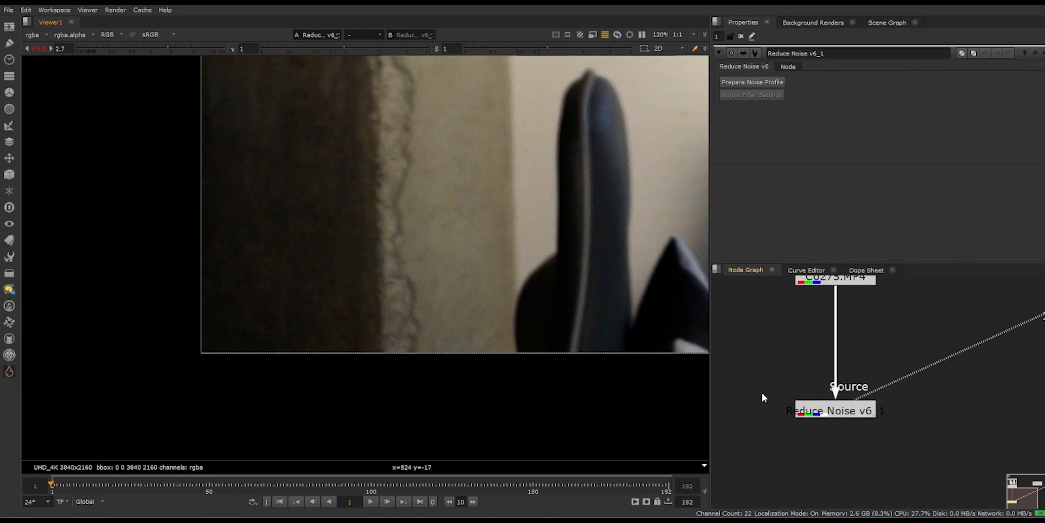
middle_drag(454, 256, 434, 290)
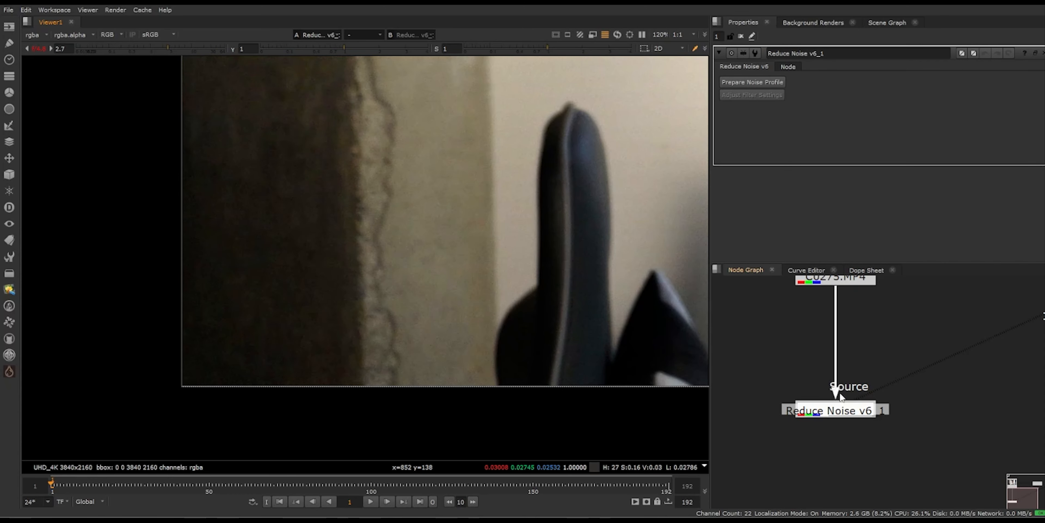
scroll(838, 394, down, 1)
middle_drag(837, 425, 834, 452)
click(752, 83)
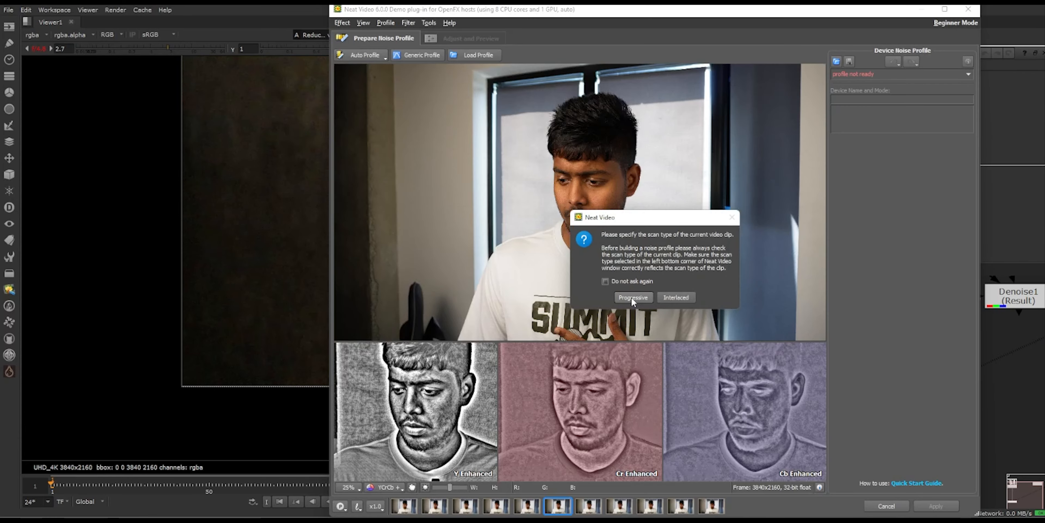
click(632, 299)
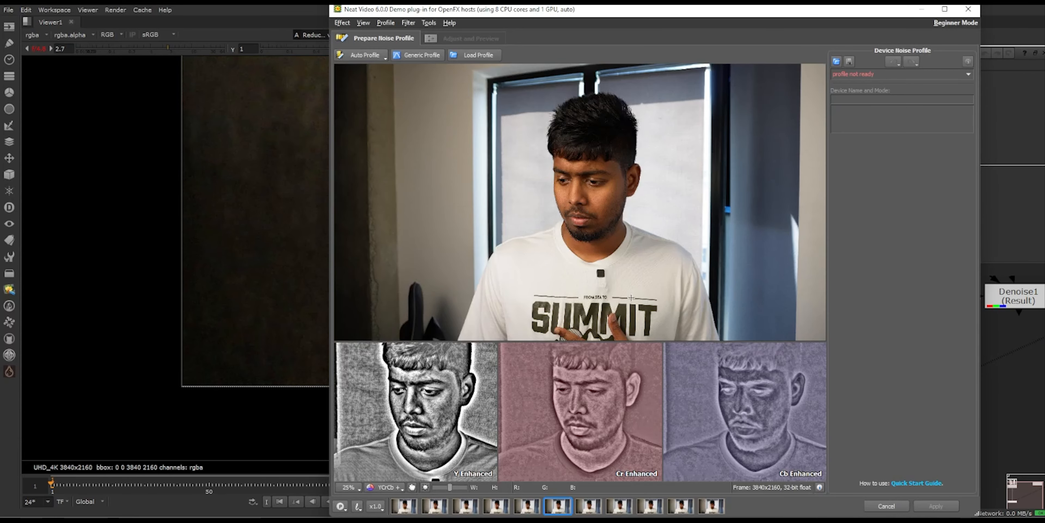
click(359, 57)
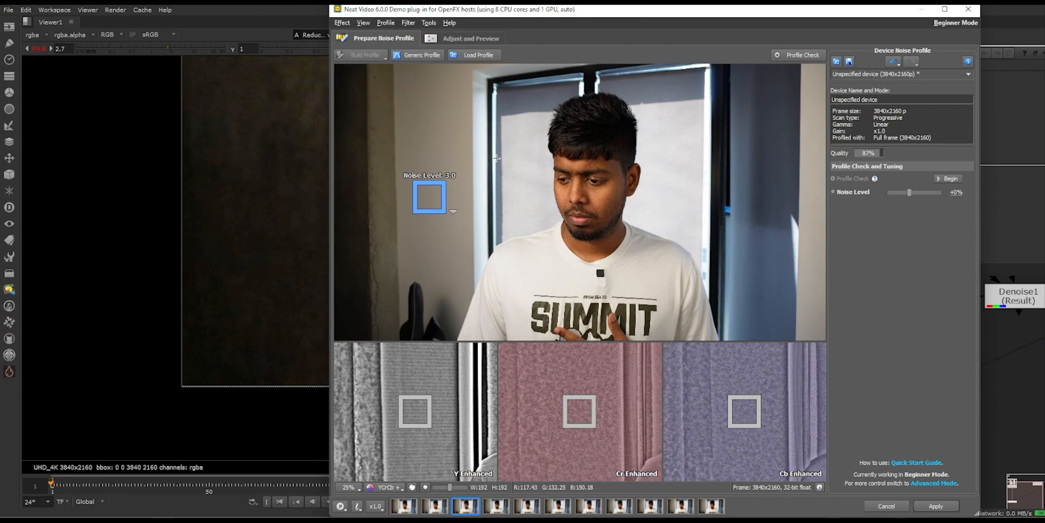
Step: Preview the Neat Video filter at 100% on the dark wall and chair, comparing the original and filtered image
click(467, 39)
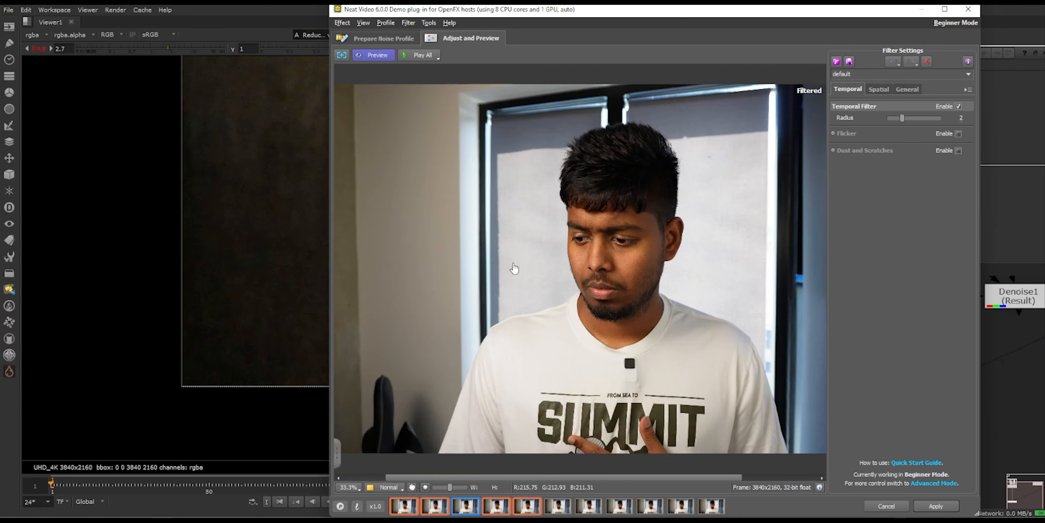
click(374, 302)
click(442, 296)
scroll(442, 297, down, 1)
drag(443, 297, 716, 144)
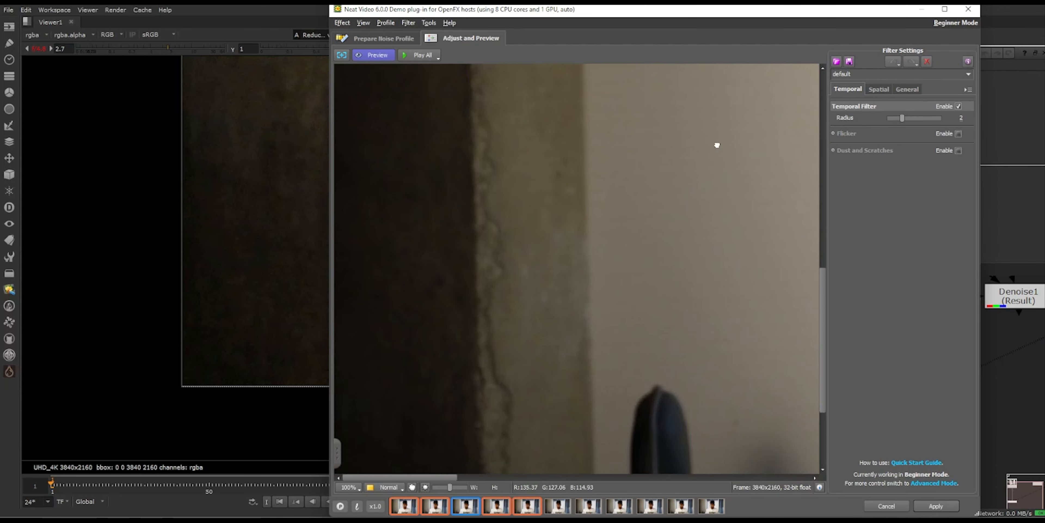
drag(596, 373, 653, 207)
click(378, 57)
click(378, 55)
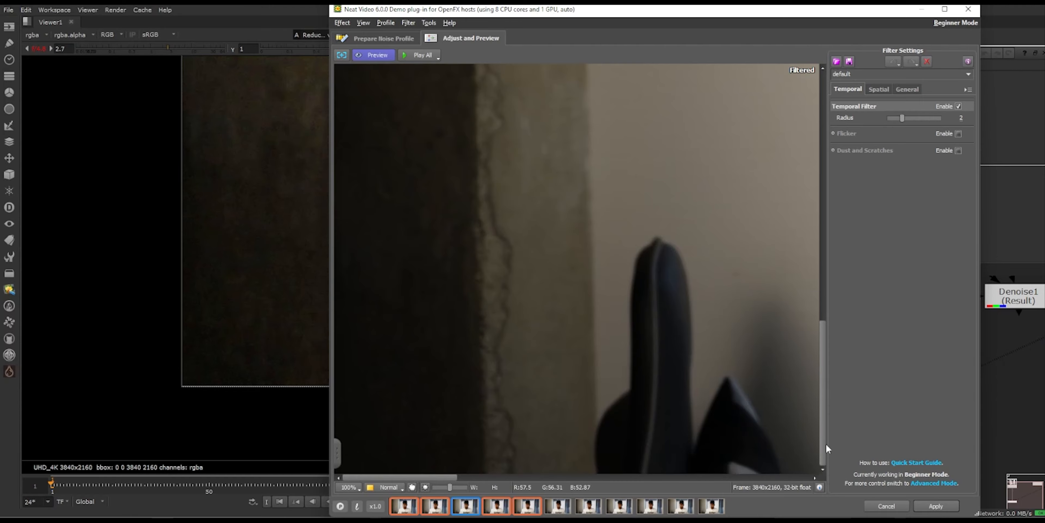
Step: Apply the Neat Video noise reduction and inspect the filtered frame in the viewer
click(935, 508)
click(645, 260)
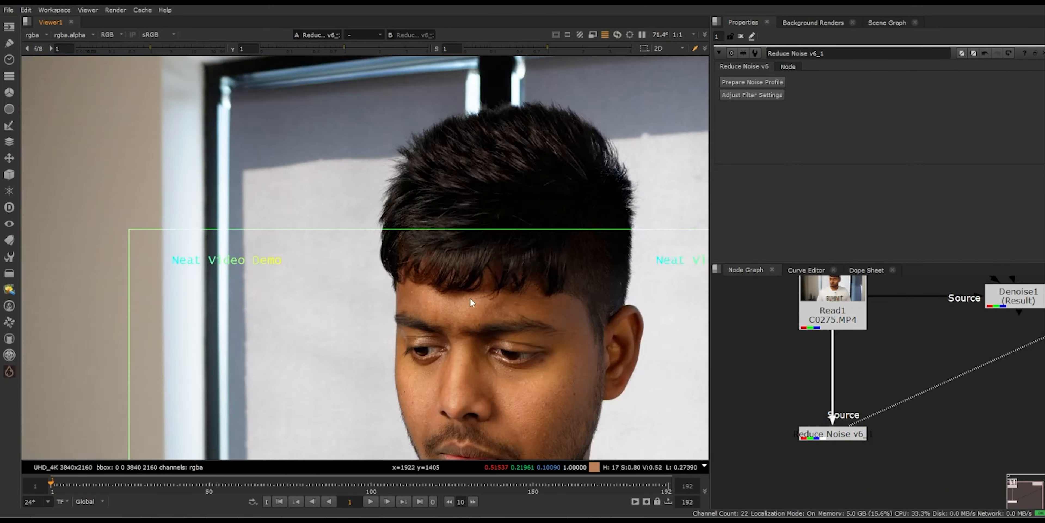
scroll(446, 235, down, 2)
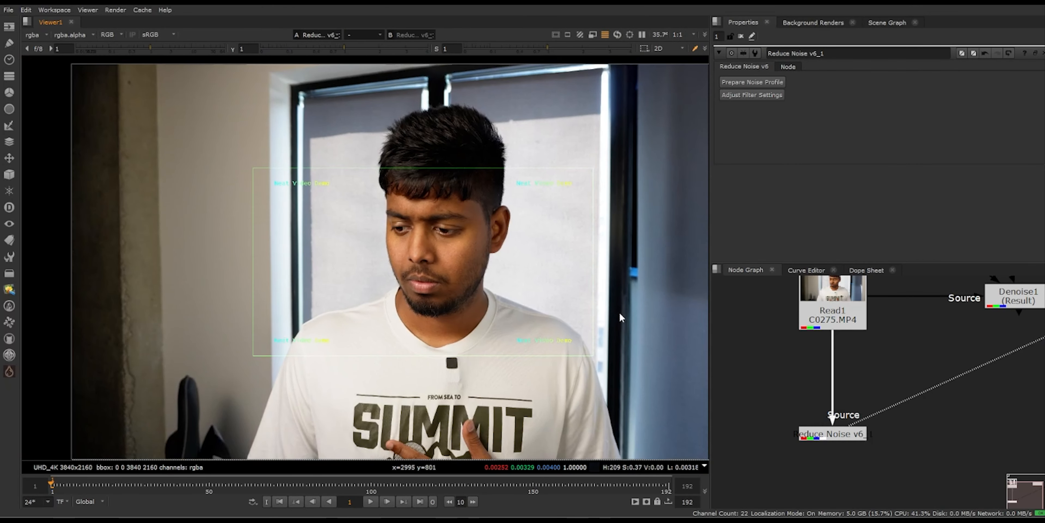
scroll(273, 320, up, 3)
scroll(591, 380, down, 3)
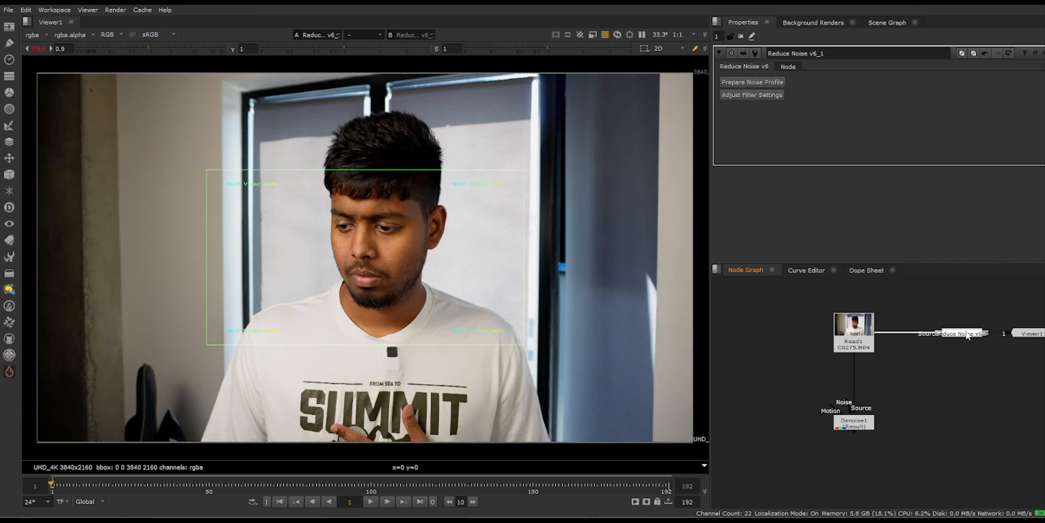
Step: Add a Write node after the Reduce Noise v6 node and reposition the Viewer node
key(w)
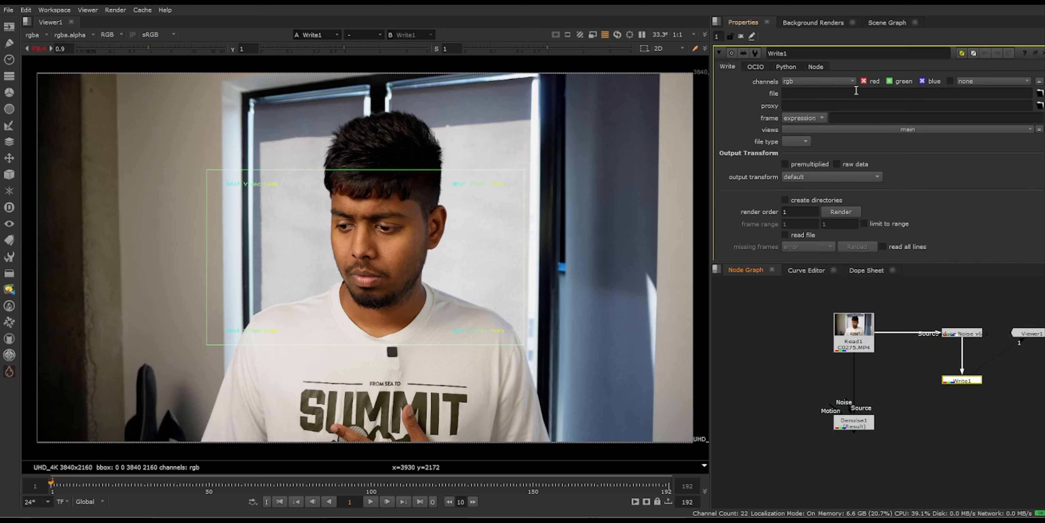
drag(1035, 333, 1038, 380)
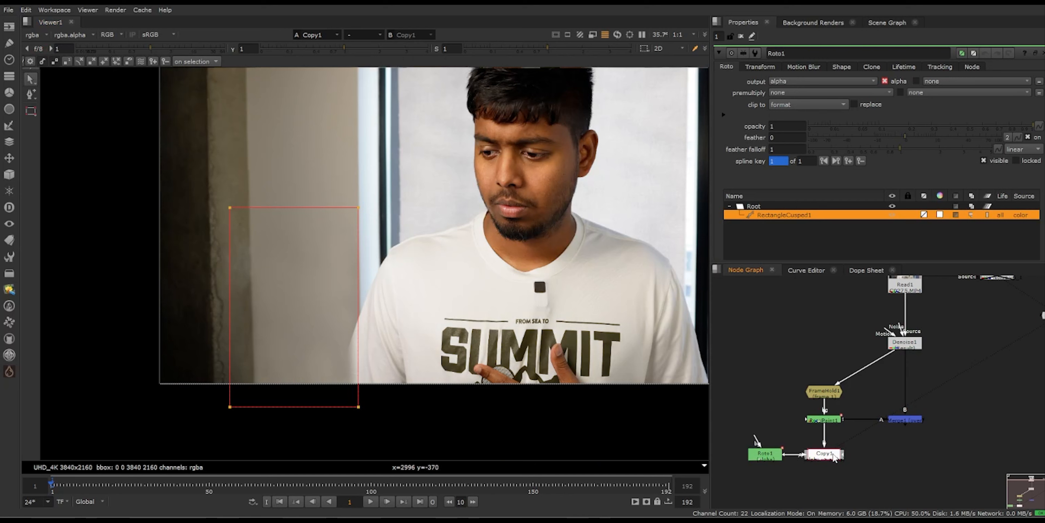
Step: Premultiply the copied roto alpha and merge the frame-held patch over the denoised plate
key(m)
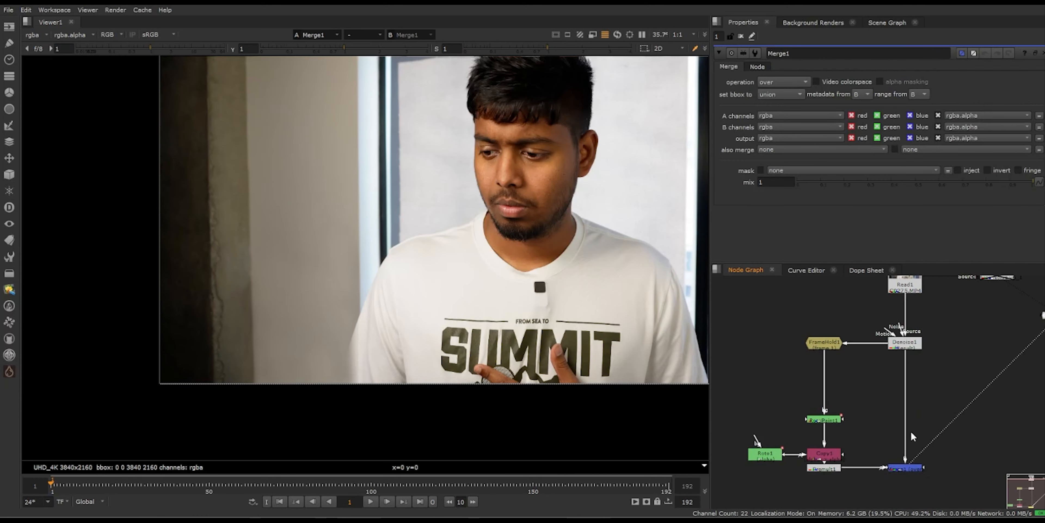
scroll(897, 450, down, 5)
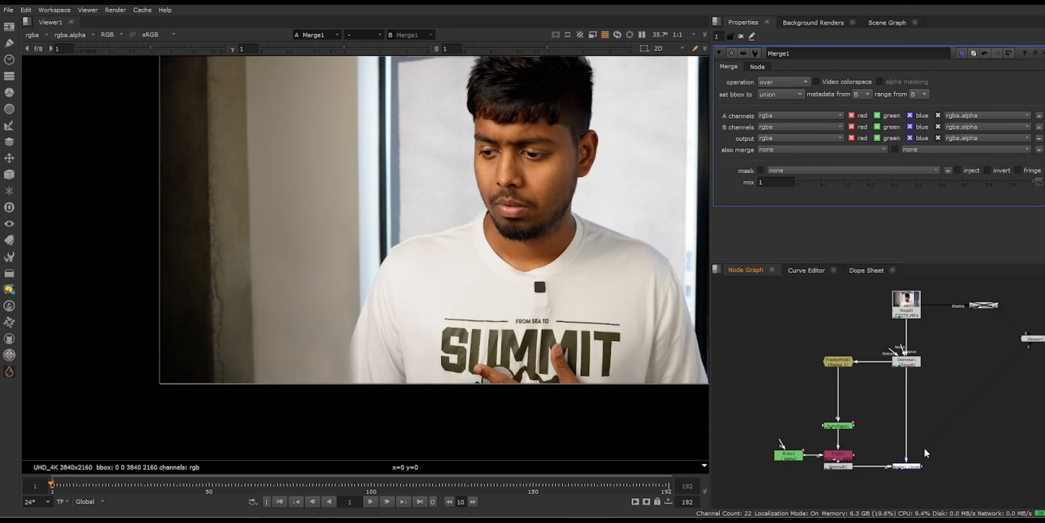
Step: Add a Blur node after Roto1 and set its size to 30
mouse_move(773, 442)
mouse_down()
mouse_move(766, 426)
mouse_move(780, 446)
mouse_up()
key(b)
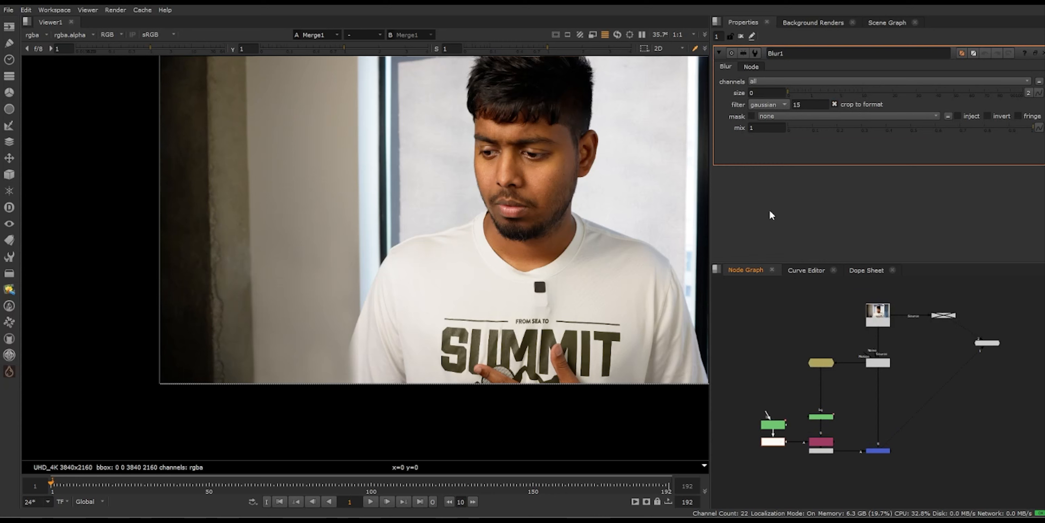
click(762, 93)
text(30)
key(Return)
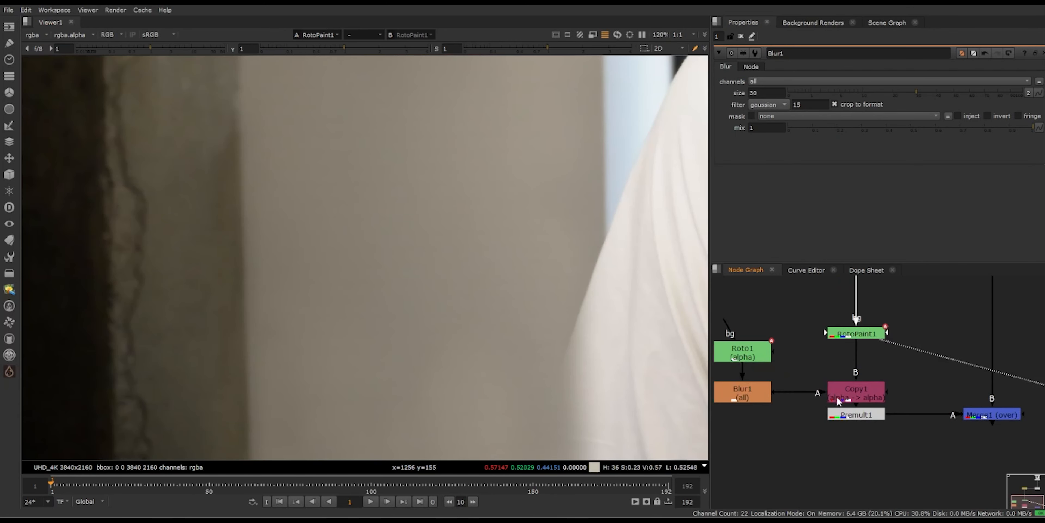
Step: Examine the softened roto matte in the alpha of the Premult and Merge nodes, plus the merged patch across the full frame
double_click(743, 359)
scroll(387, 292, down, 3)
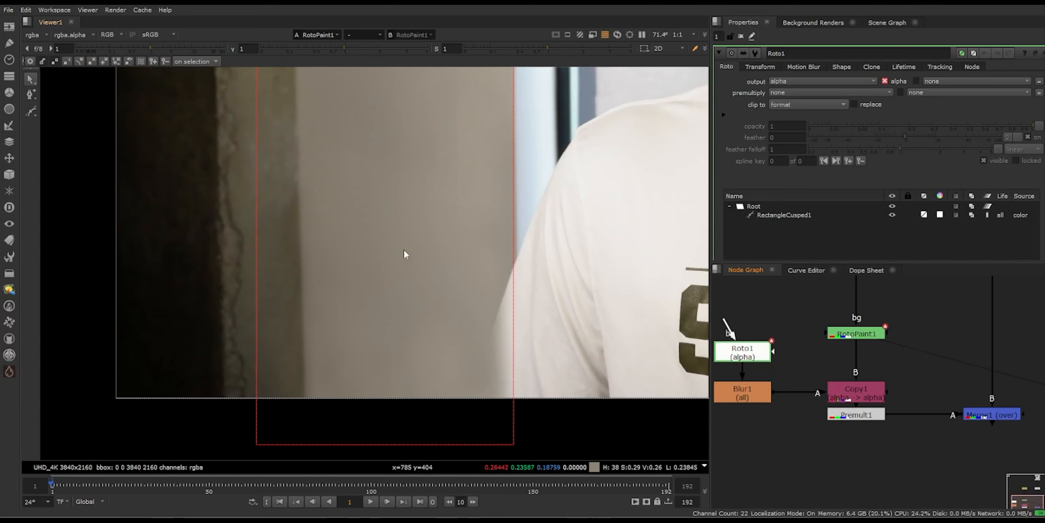
click(844, 392)
key(1)
click(849, 414)
key(1)
key(a)
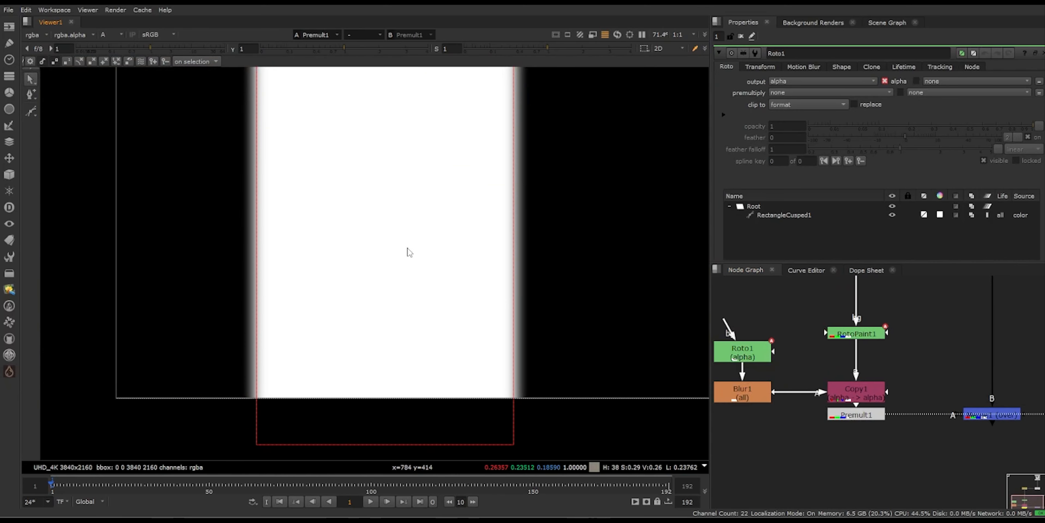
key(a)
click(992, 414)
key(1)
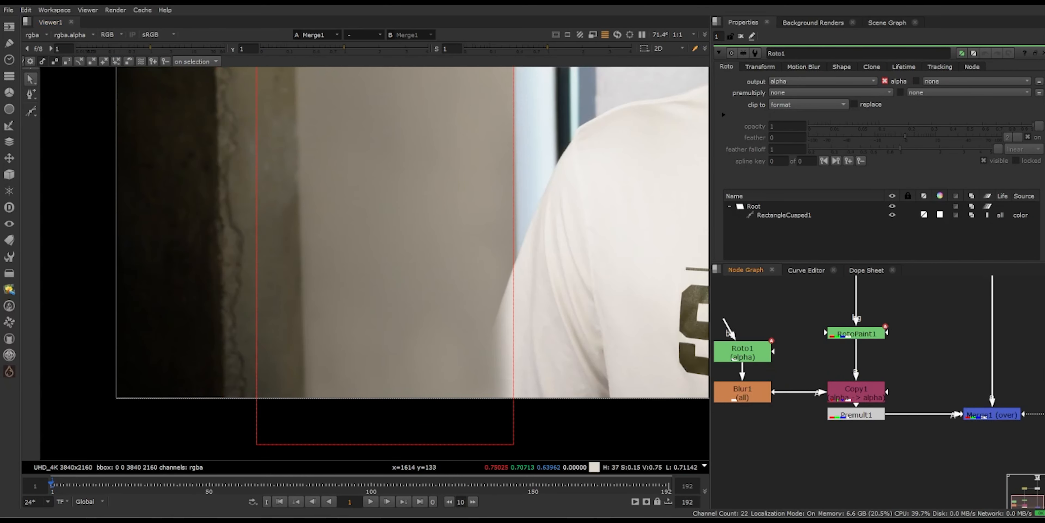
scroll(997, 435, down, 3)
scroll(472, 273, down, 4)
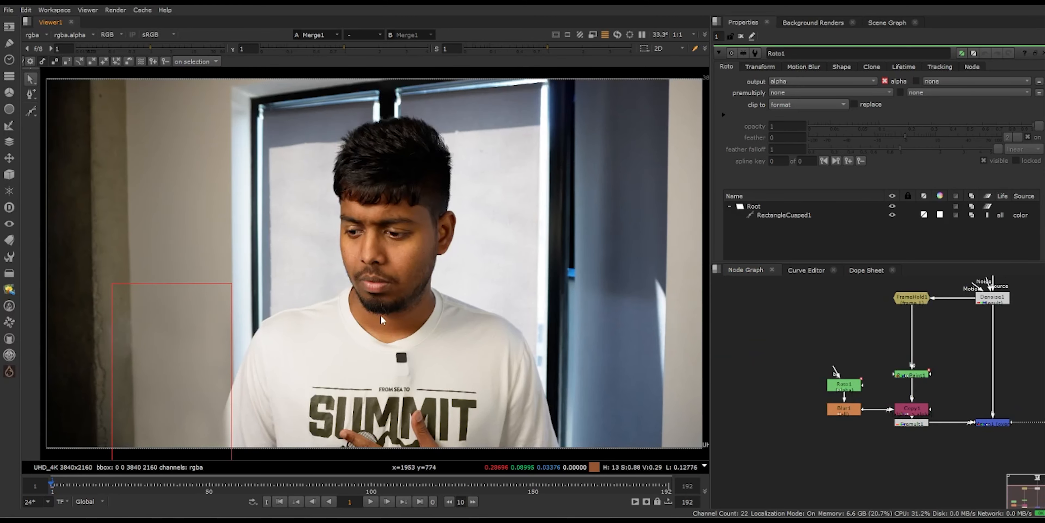
middle_drag(382, 317, 439, 255)
scroll(439, 255, up, 1)
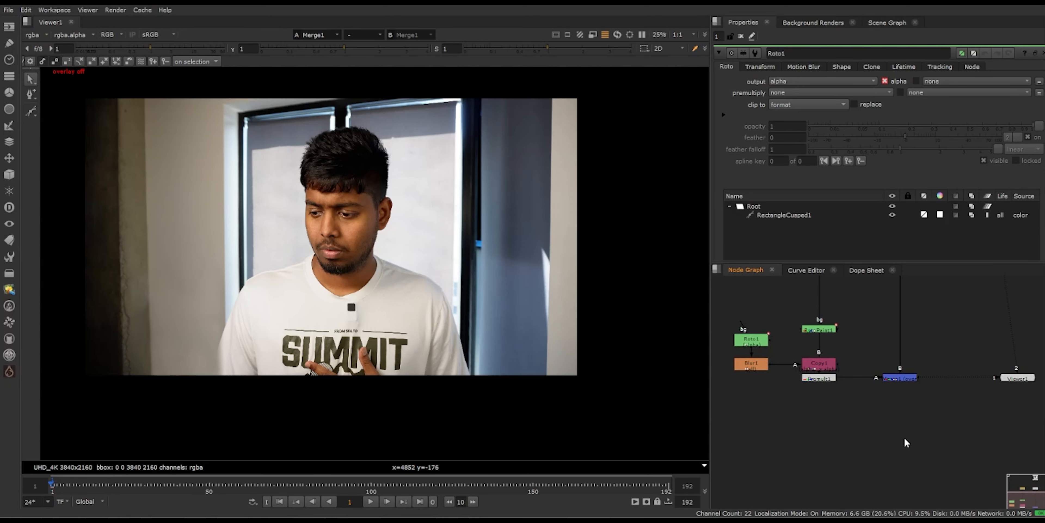
key(f)
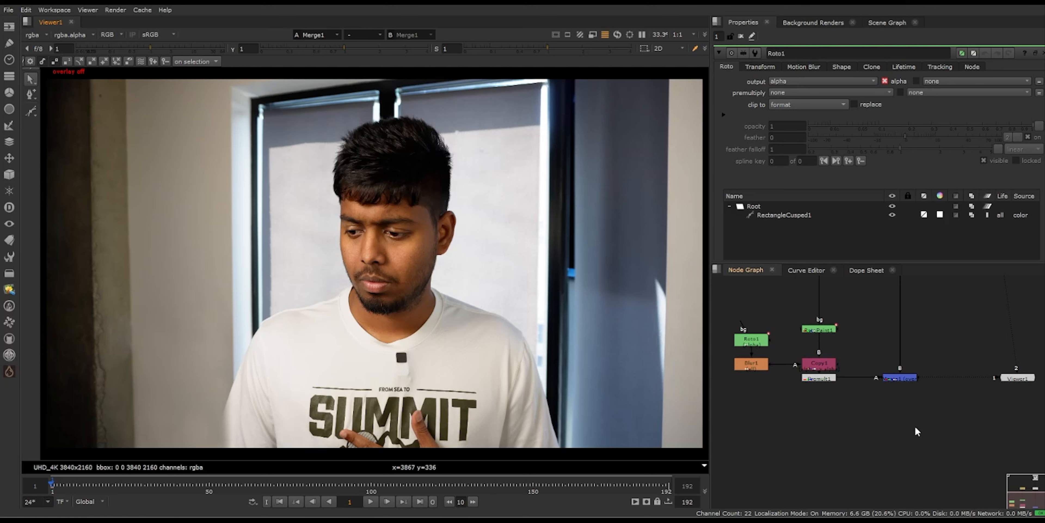
Step: Add a DasGrain node below Merge1 and connect its COMP input to the Merge
key(Tab)
text(gra)
click(820, 454)
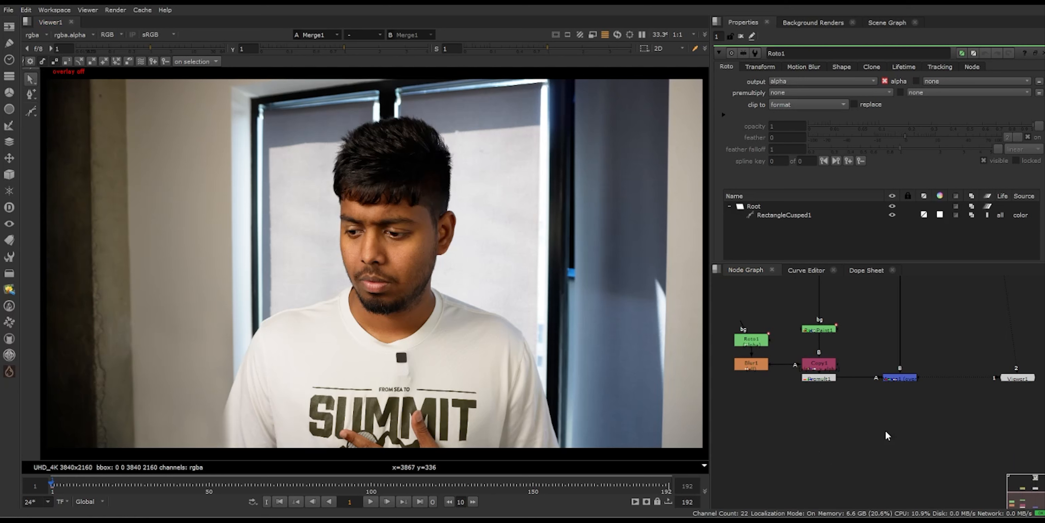
scroll(906, 466, up, 3)
drag(905, 428, 908, 318)
drag(916, 453, 915, 461)
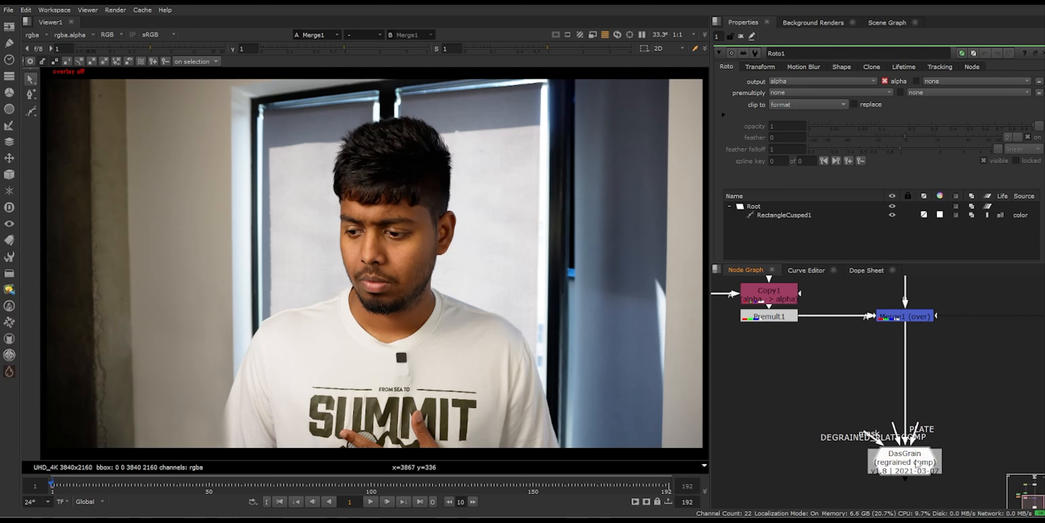
scroll(947, 428, down, 2)
drag(934, 416, 896, 321)
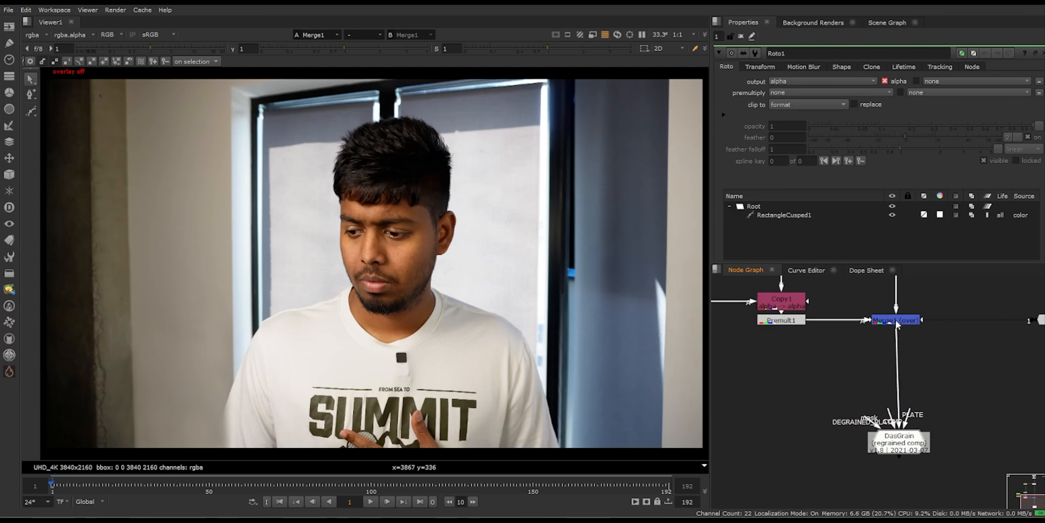
Step: Connect DasGrain's PLATE input to the original Read plate and its DEGRAINED_PLATE input to the Denoise output
drag(917, 444, 914, 441)
scroll(967, 406, down, 2)
scroll(938, 77, up, 2)
drag(926, 408, 886, 319)
scroll(912, 394, down, 1)
middle_drag(919, 475, 880, 311)
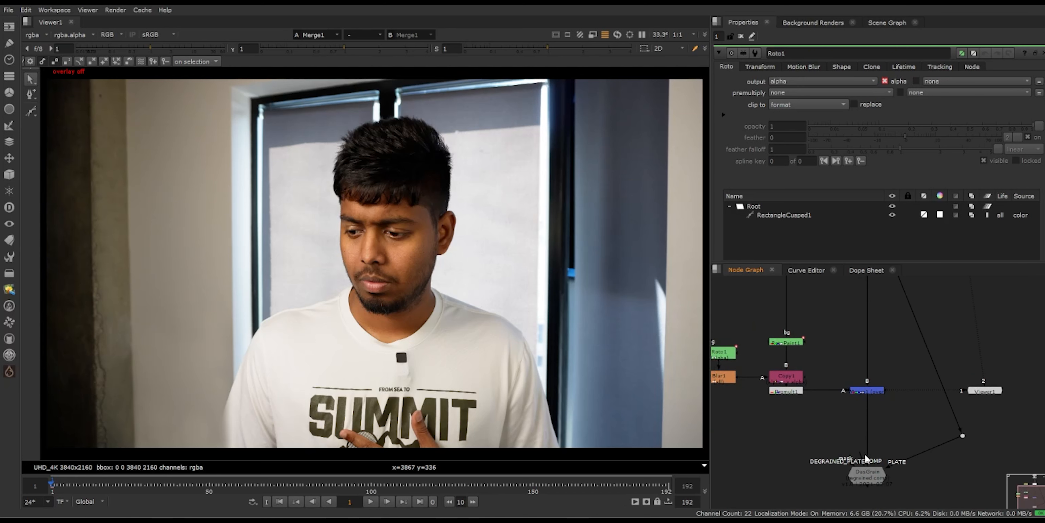
drag(856, 462, 864, 337)
middle_drag(898, 426, 900, 316)
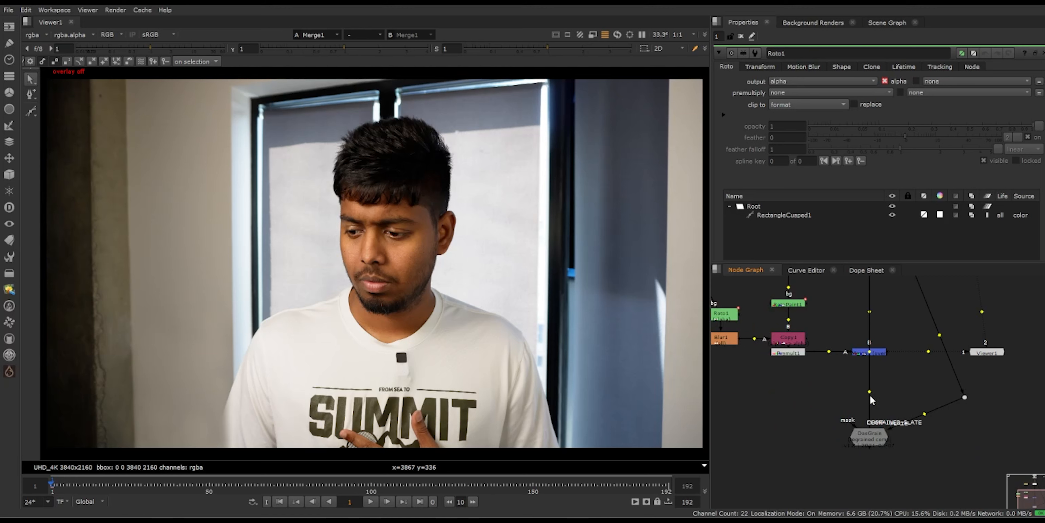
Step: Tidy the node graph with dots that route the DEGRAINED_PLATE connection around the Merge node
ctrl+drag(870, 390, 799, 392)
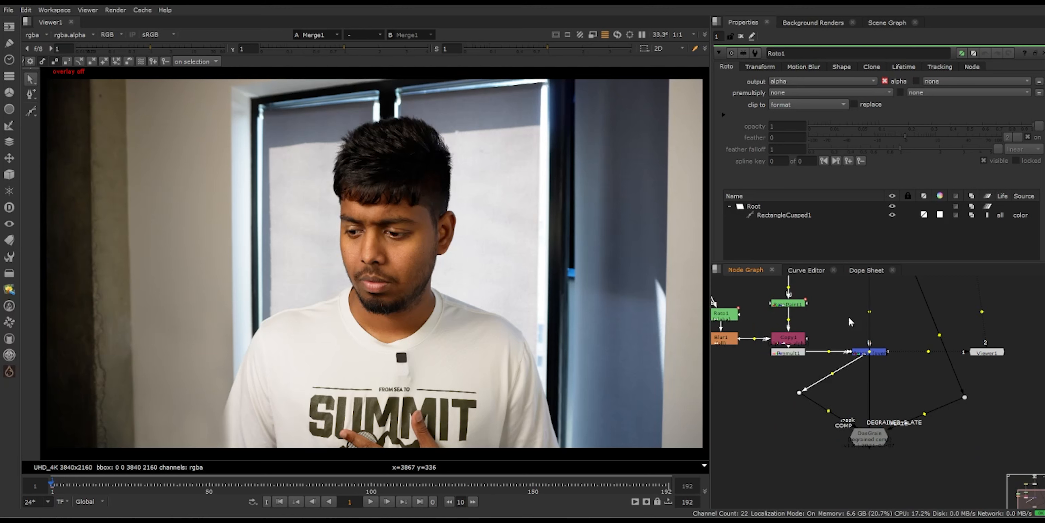
ctrl+drag(870, 311, 831, 312)
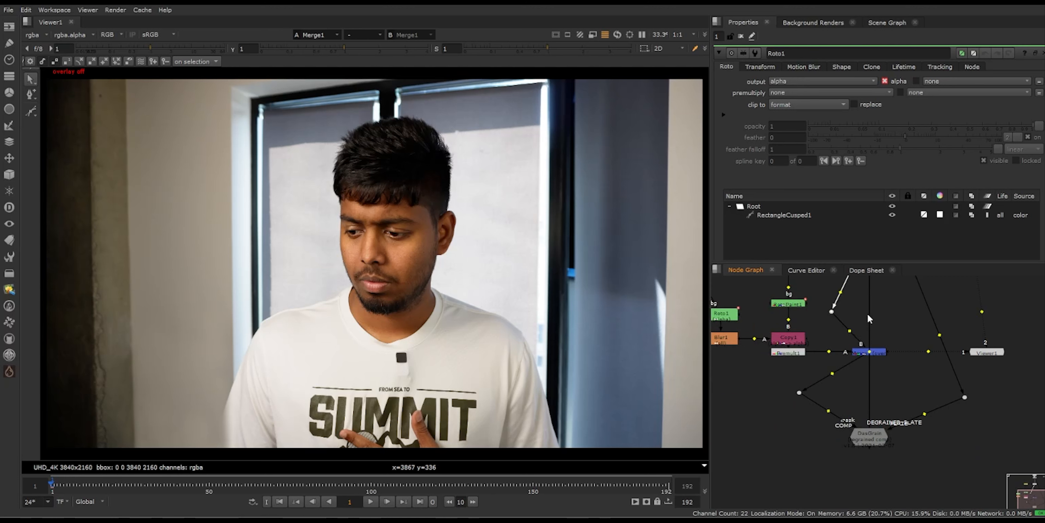
ctrl+click(873, 353)
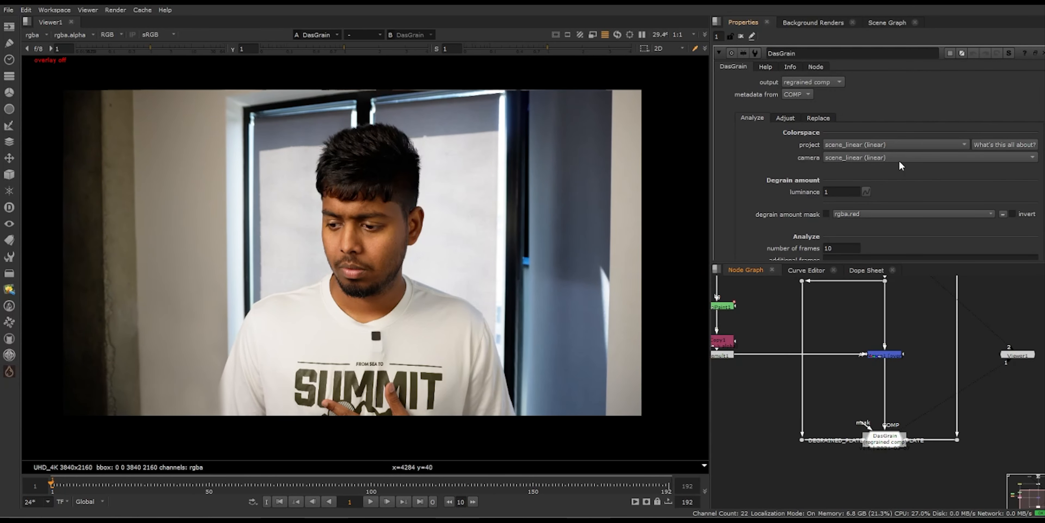
Step: Run the DasGrain grain analysis on the plate
scroll(883, 226, down, 2)
scroll(881, 225, down, 2)
click(833, 222)
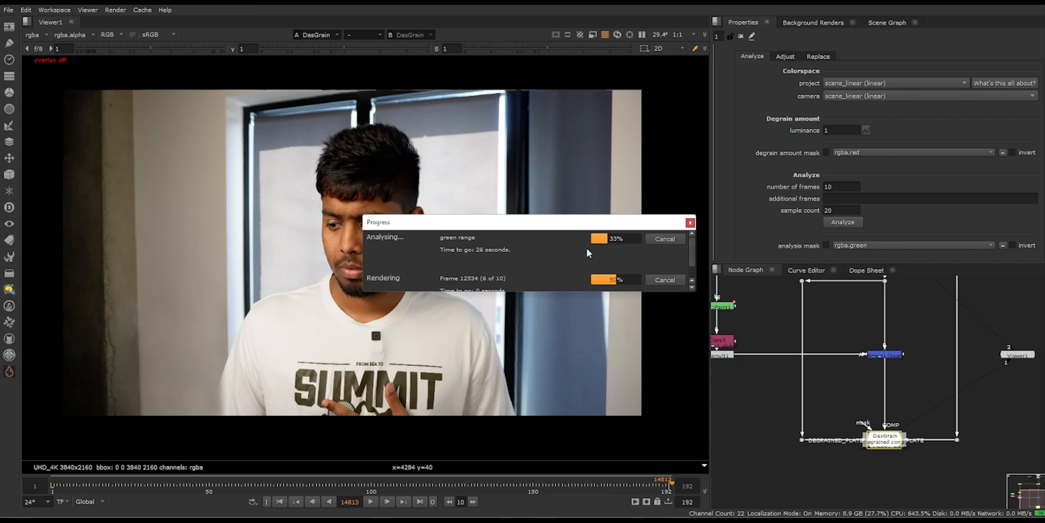
Step: Set the viewer gain to 2 and examine the regrained comp around the cracked dark wall
drag(155, 49, 163, 49)
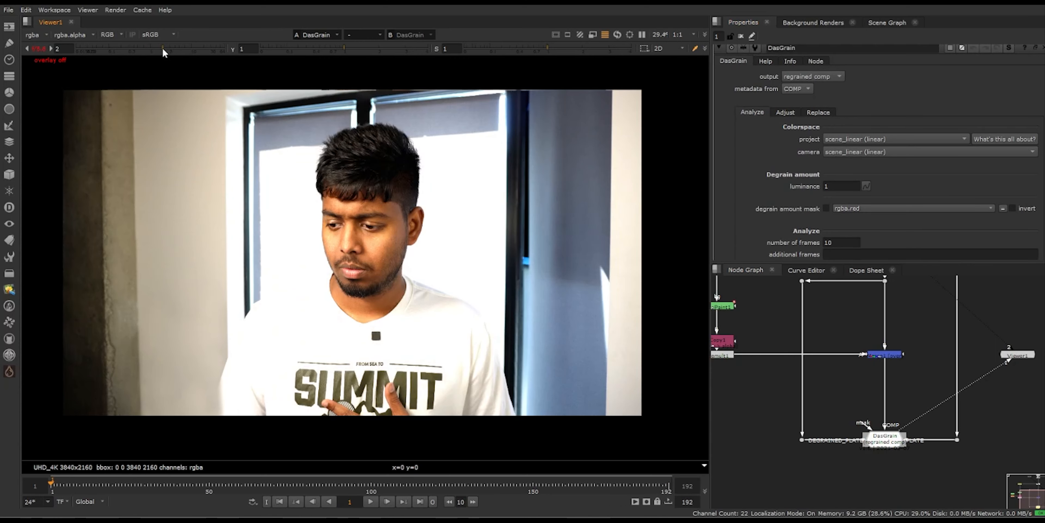
scroll(184, 349, up, 6)
scroll(444, 287, up, 3)
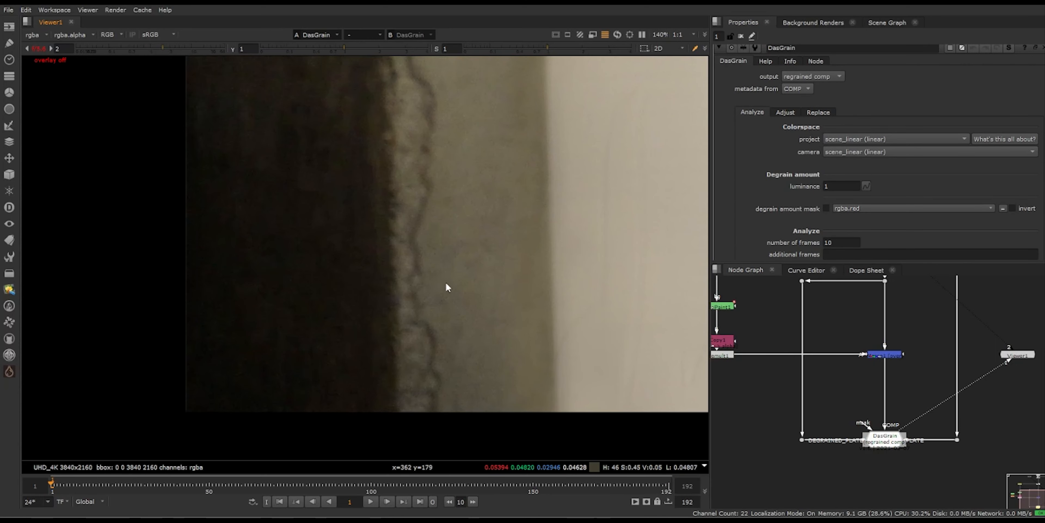
scroll(881, 459, down, 2)
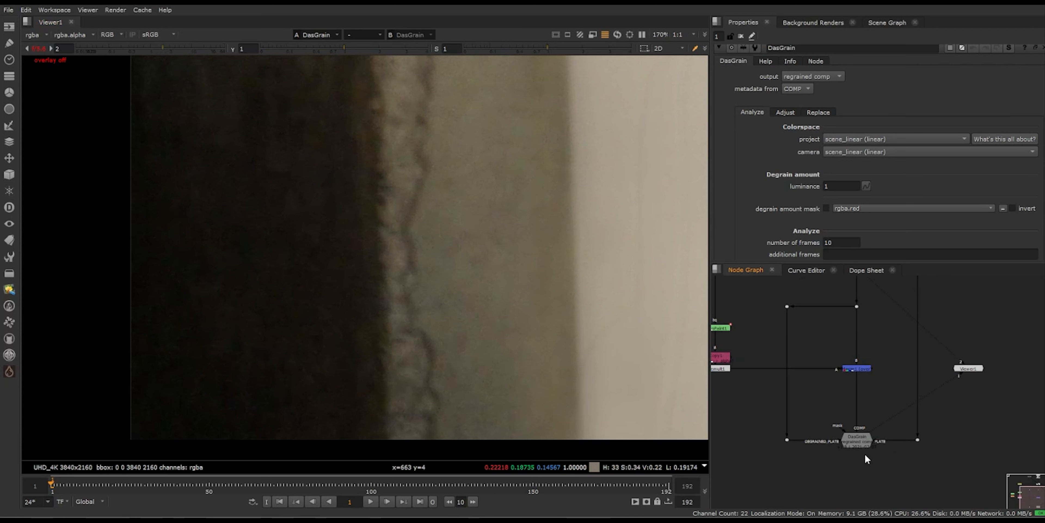
Step: Load the original Read plate as the second viewer input and compare its grain with the DasGrain result on the wall
double_click(867, 444)
click(879, 395)
scroll(878, 385, down, 3)
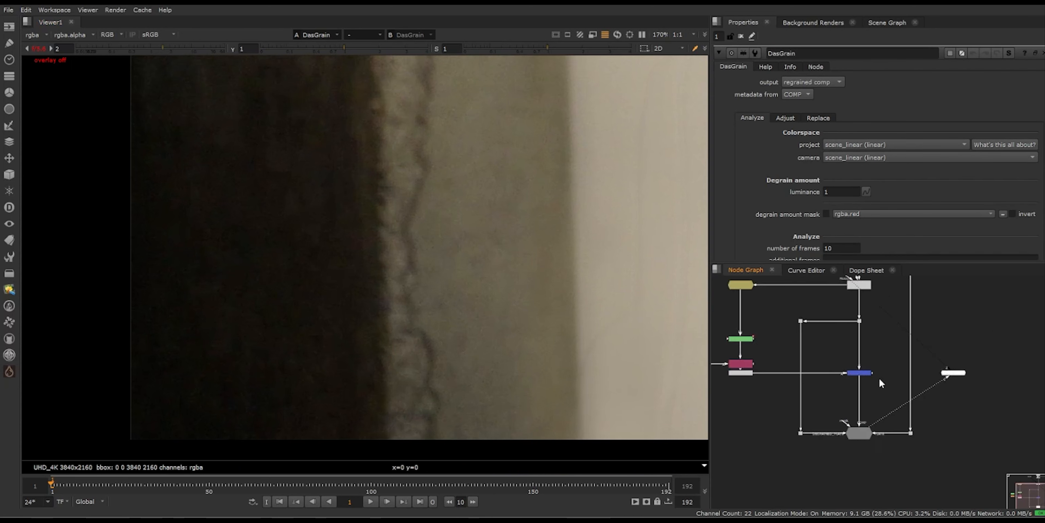
scroll(877, 324, up, 3)
middle_drag(858, 281, 858, 335)
click(860, 327)
key(2)
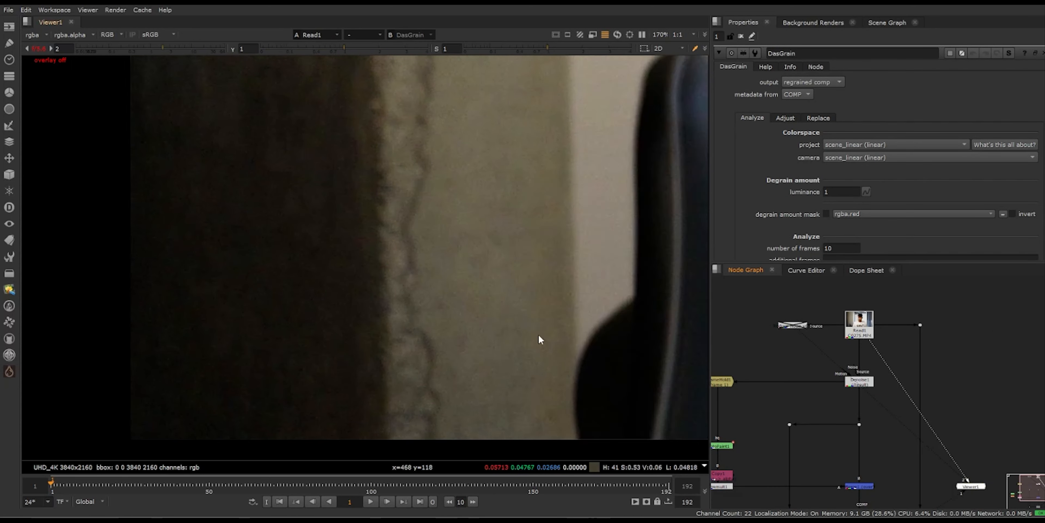
key(1)
key(2)
key(1)
key(2)
scroll(337, 315, up, 3)
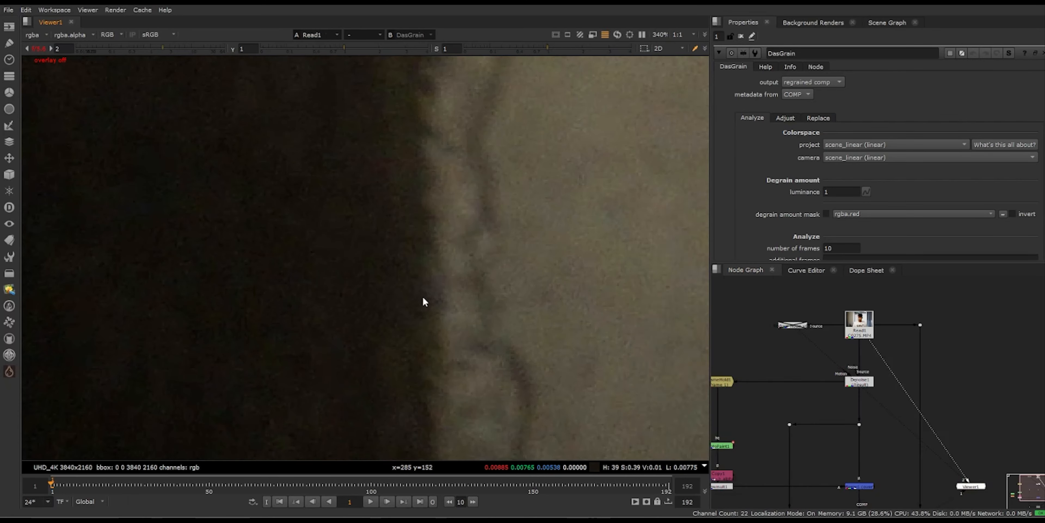
key(1)
scroll(422, 302, down, 10)
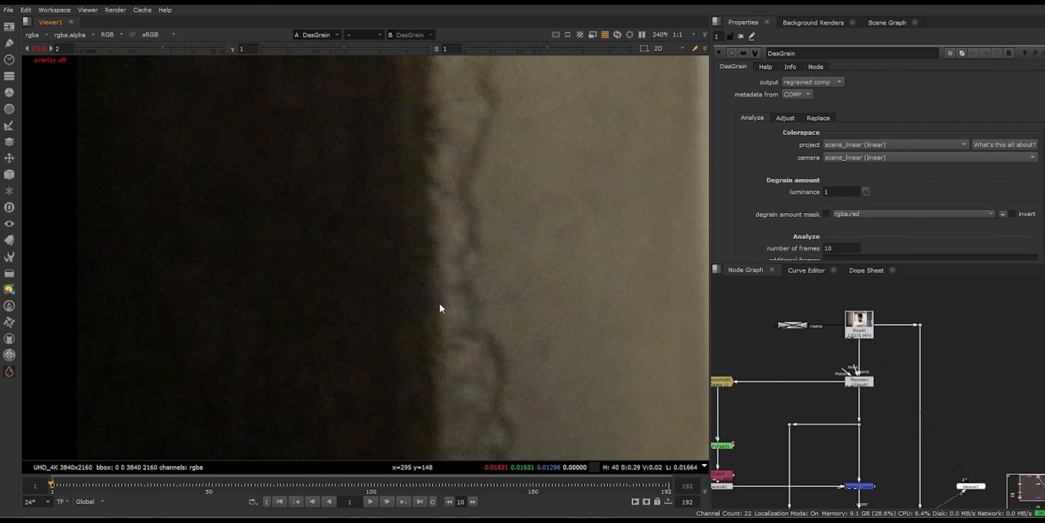
scroll(530, 267, down, 2)
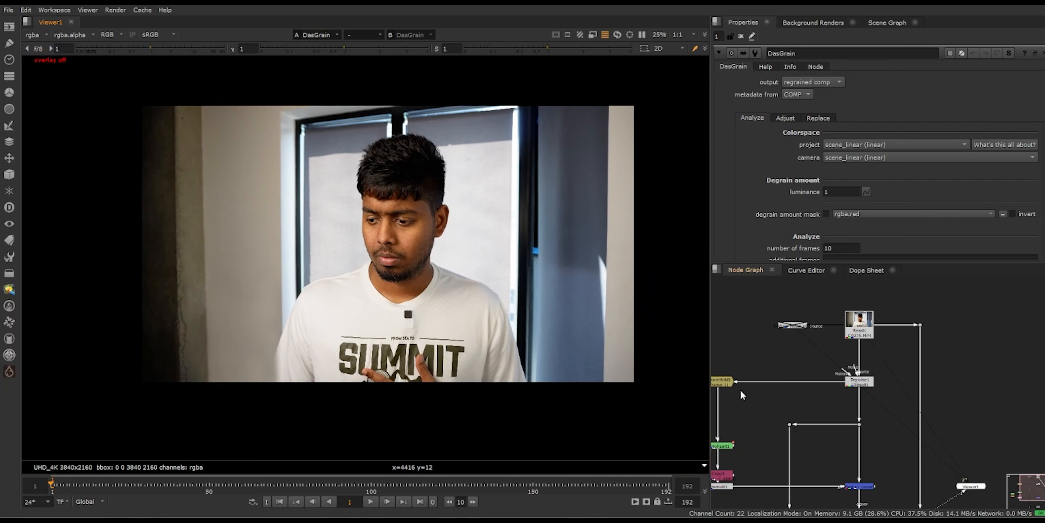
Step: Compare the wall patch's grain between the Merge, the DasGrain result, the original plate and the premultiplied patch
scroll(872, 402, up, 3)
scroll(873, 403, up, 1)
scroll(834, 394, up, 3)
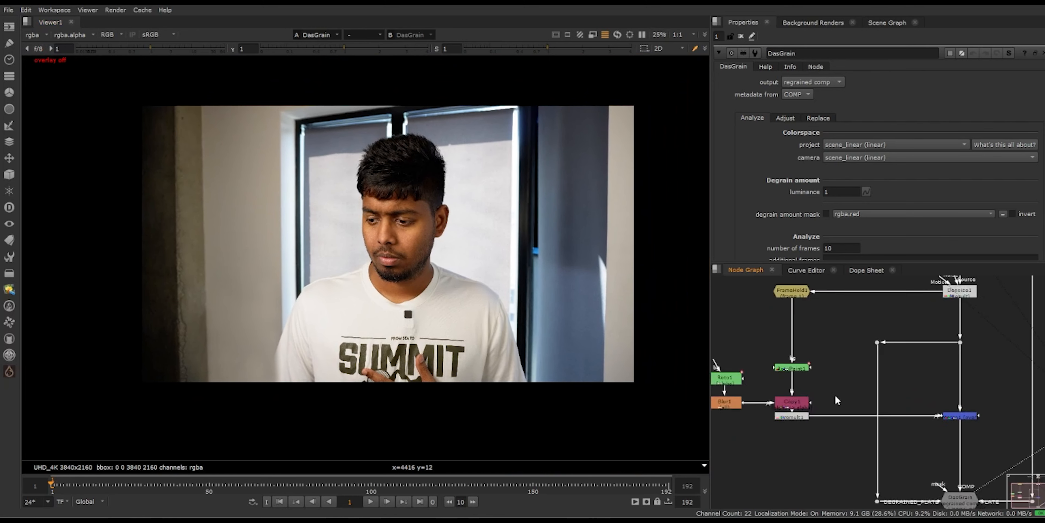
key(1)
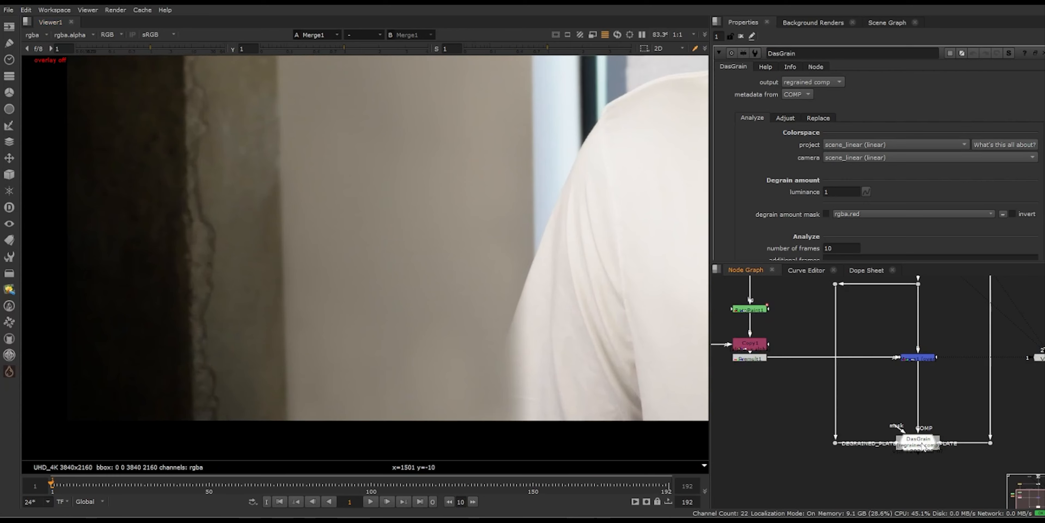
scroll(355, 320, up, 5)
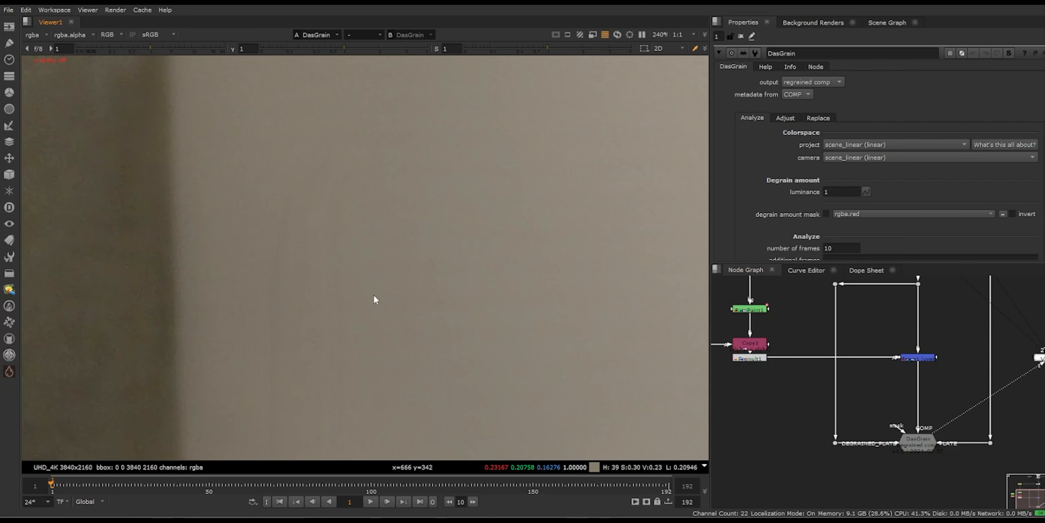
key(1)
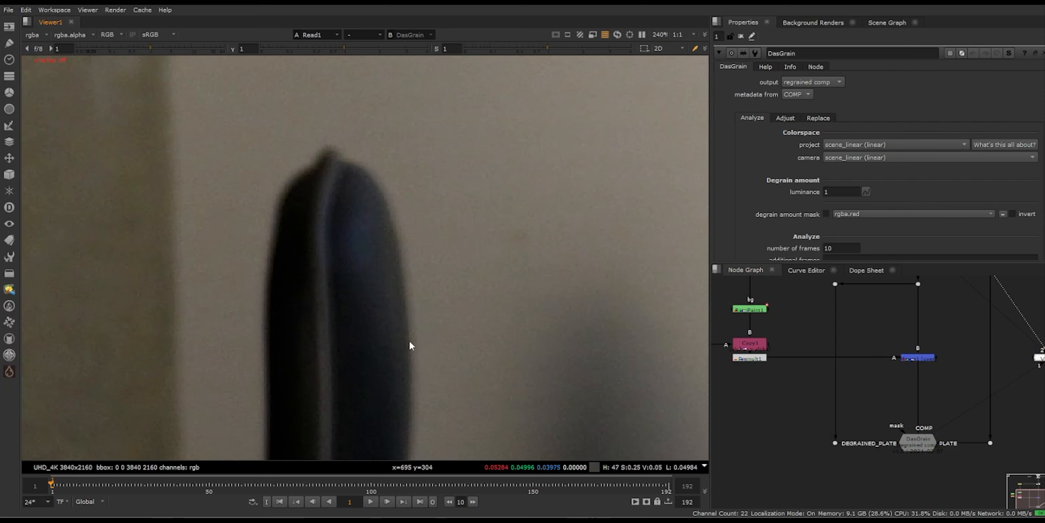
key(2)
scroll(280, 240, down, 1)
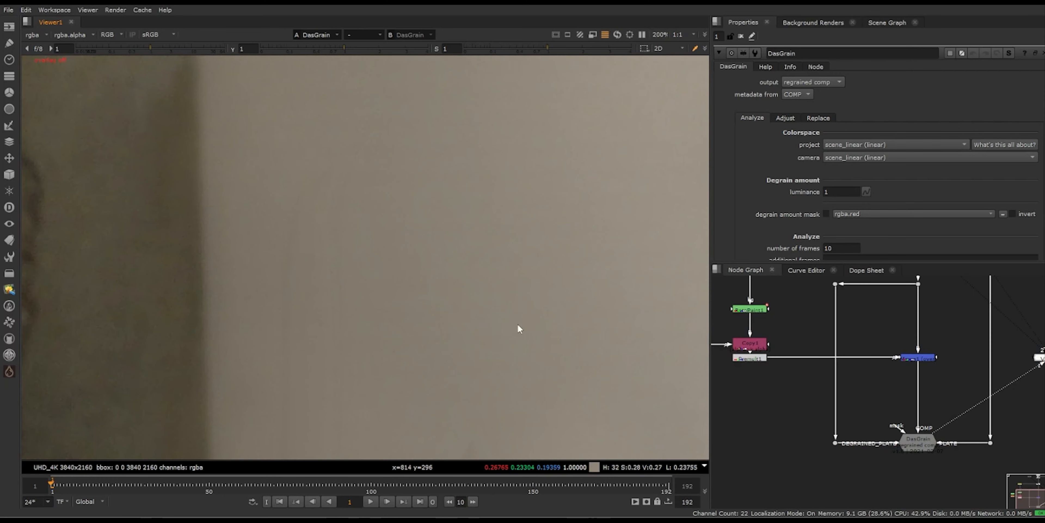
scroll(524, 326, down, 2)
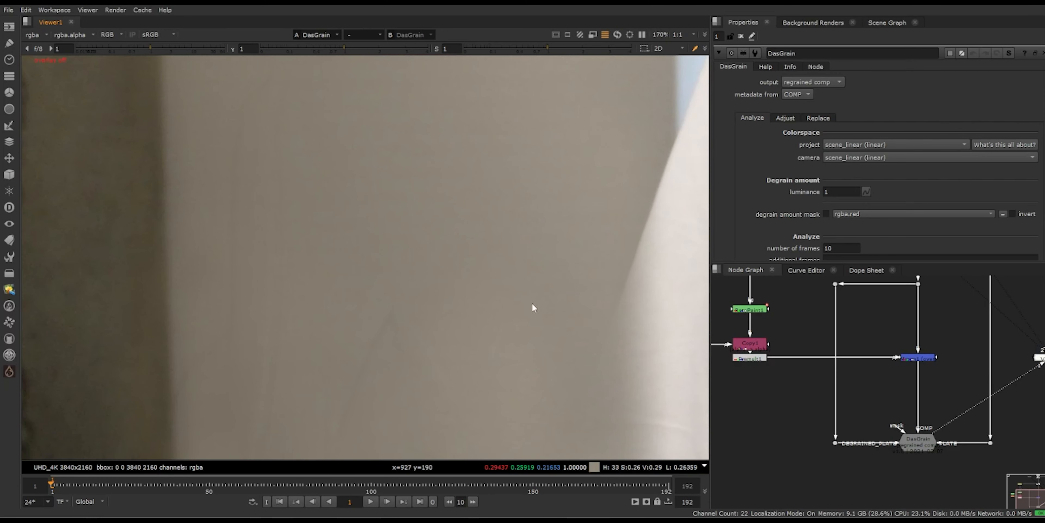
key(3)
scroll(440, 308, down, 4)
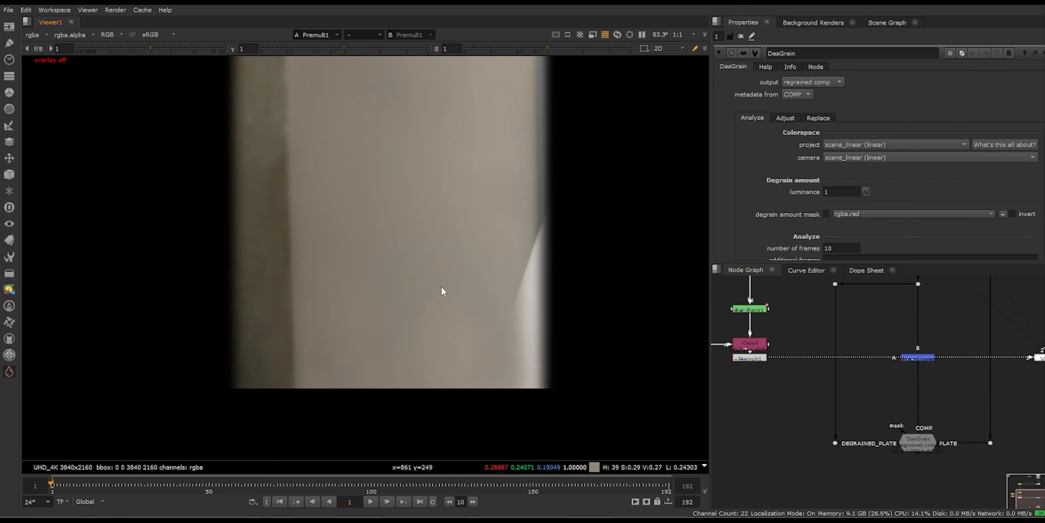
scroll(443, 345, down, 1)
Step: Set the RotoPaint node's output mask to rgba.alpha and view the alpha of its painted strokes
middle_drag(826, 363, 893, 422)
scroll(819, 378, up, 3)
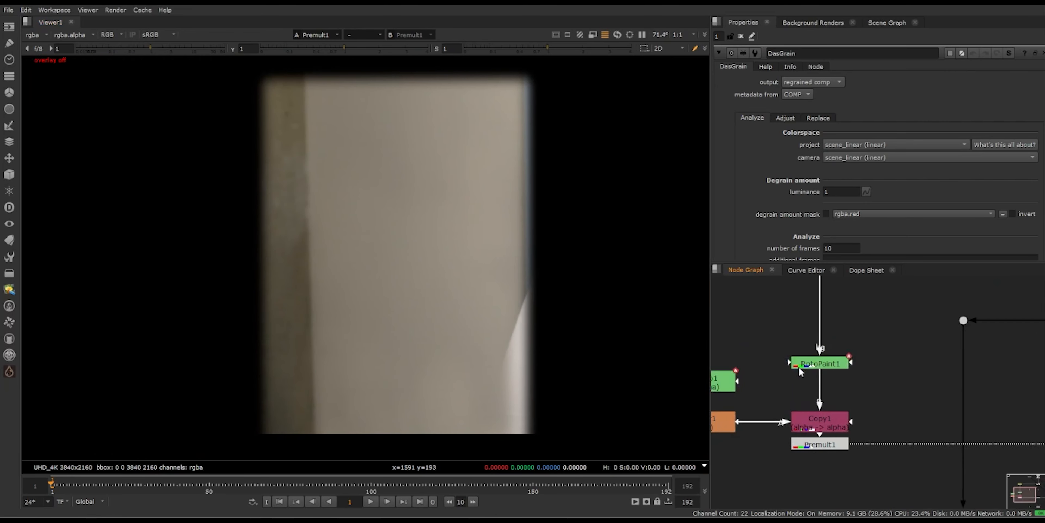
click(834, 378)
click(828, 366)
key(1)
double_click(828, 367)
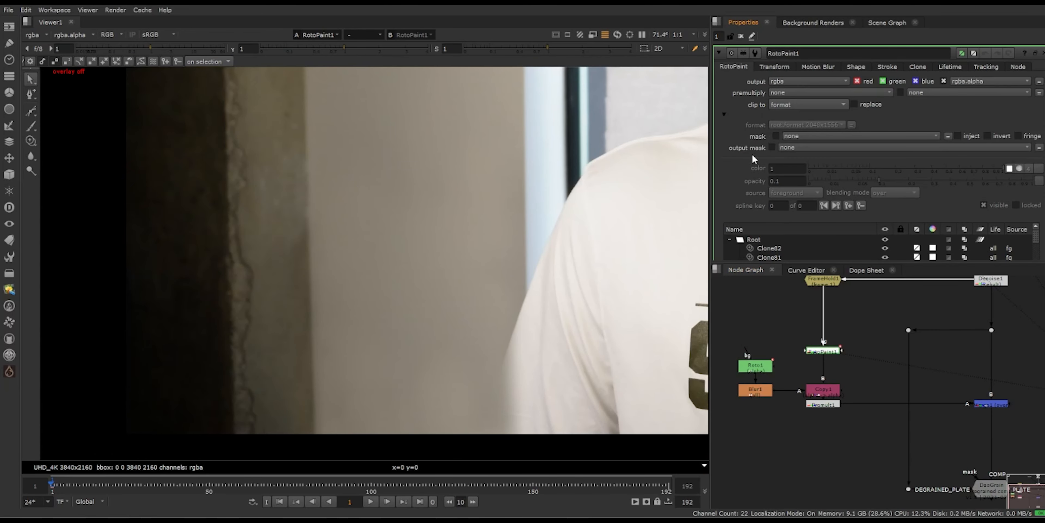
click(803, 149)
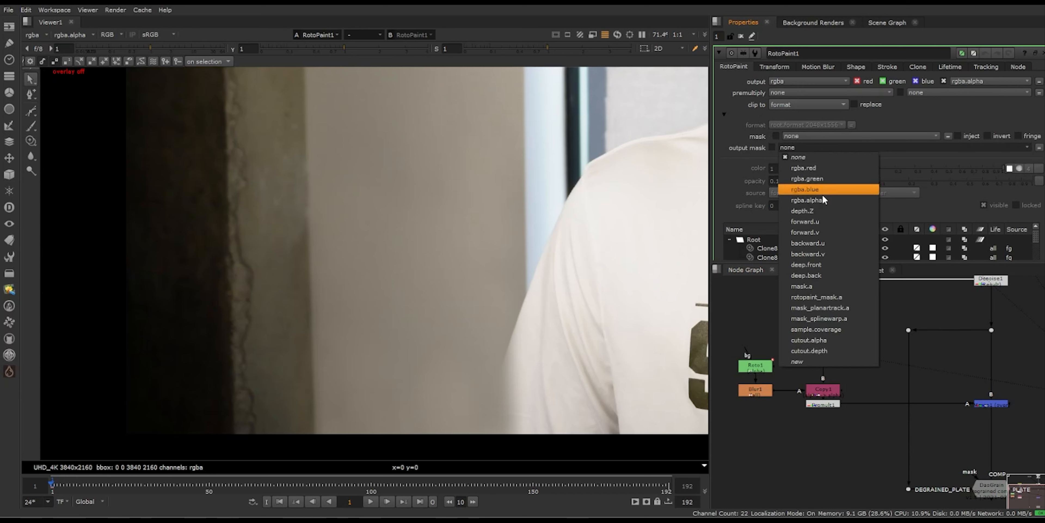
click(831, 201)
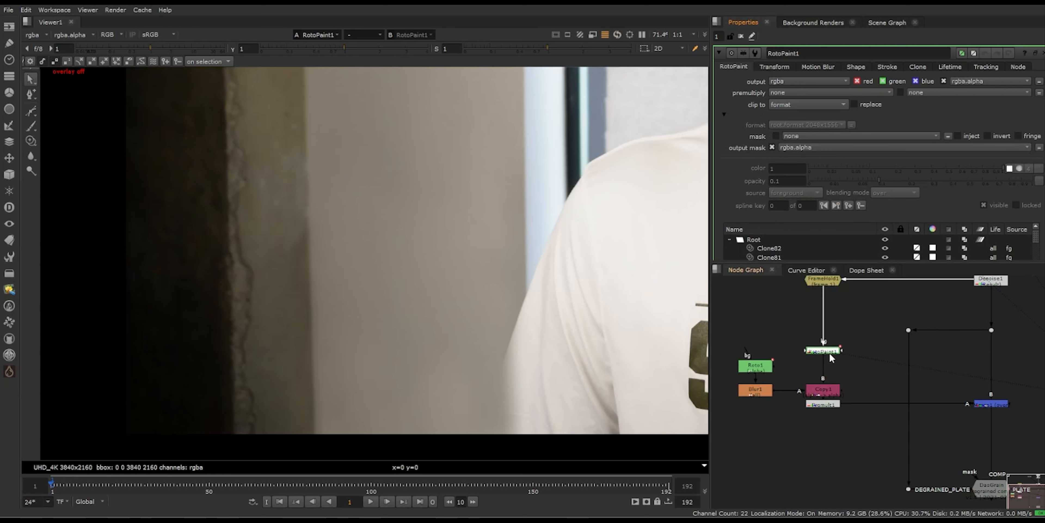
key(a)
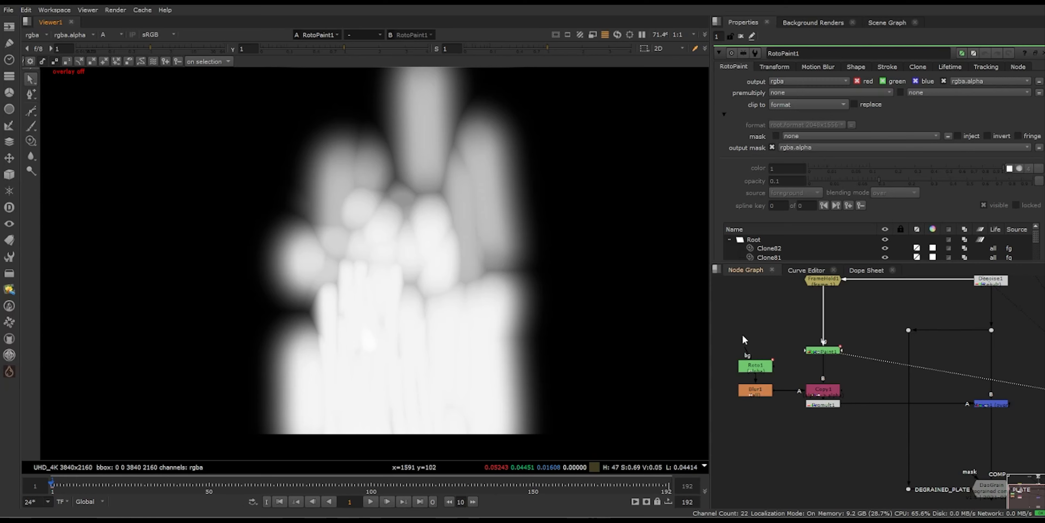
Step: Add a Merge node with the blurred roto as A and the RotoPaint as B, using the mask operation
key(m)
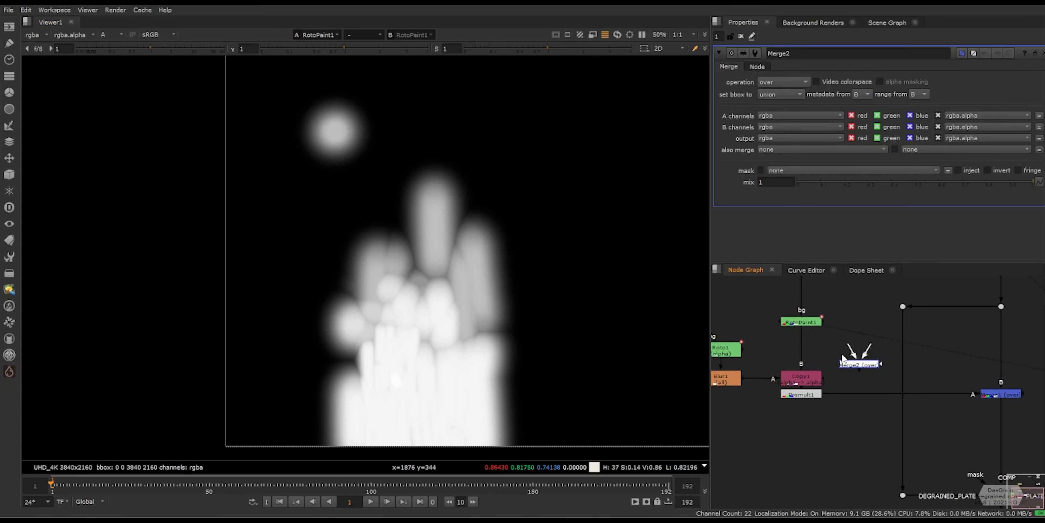
drag(849, 347, 727, 377)
drag(868, 348, 803, 322)
drag(859, 364, 870, 364)
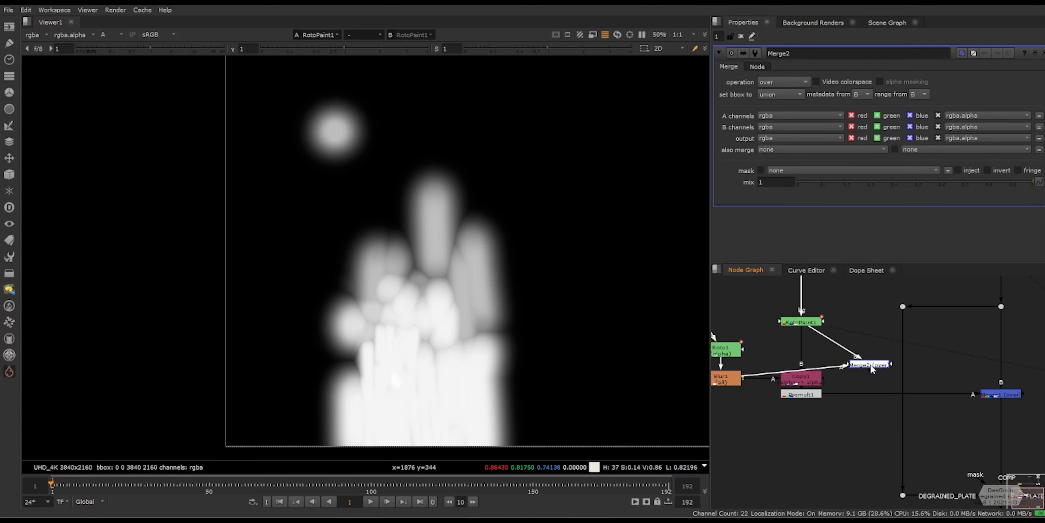
key(1)
click(784, 82)
click(782, 156)
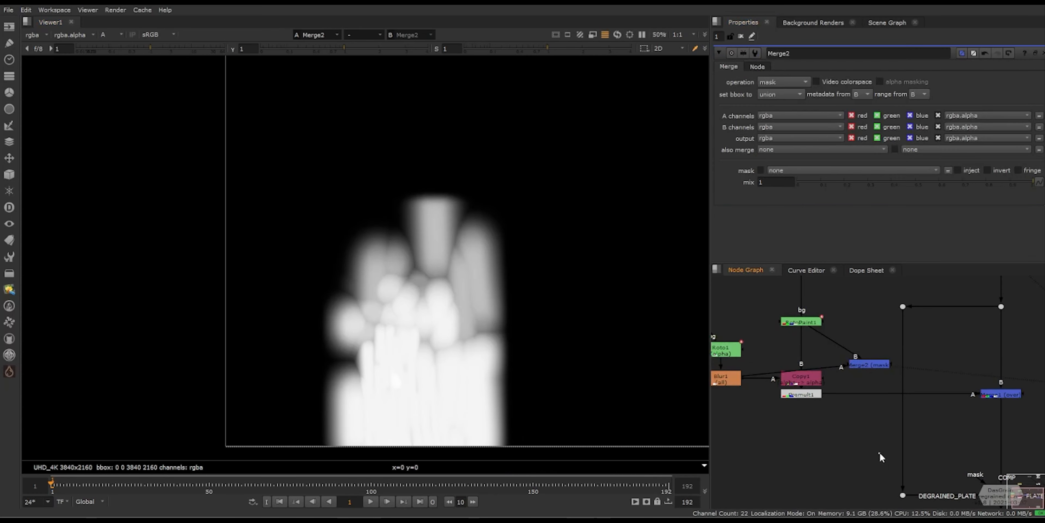
Step: Move the new mask Merge below the Premult, connect it to DasGrain's mask input, and view the DasGrain result
key(f)
scroll(886, 374, down, 3)
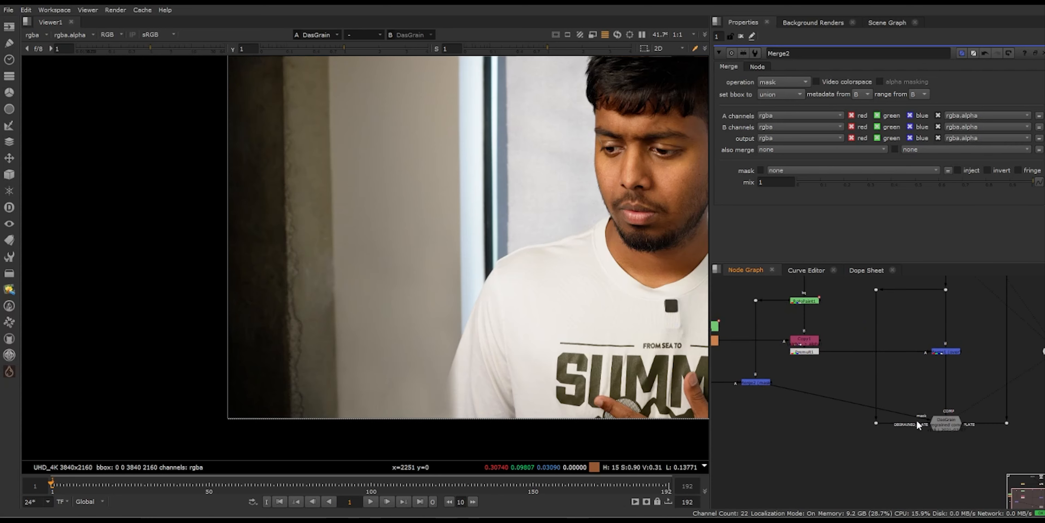
scroll(917, 421, up, 3)
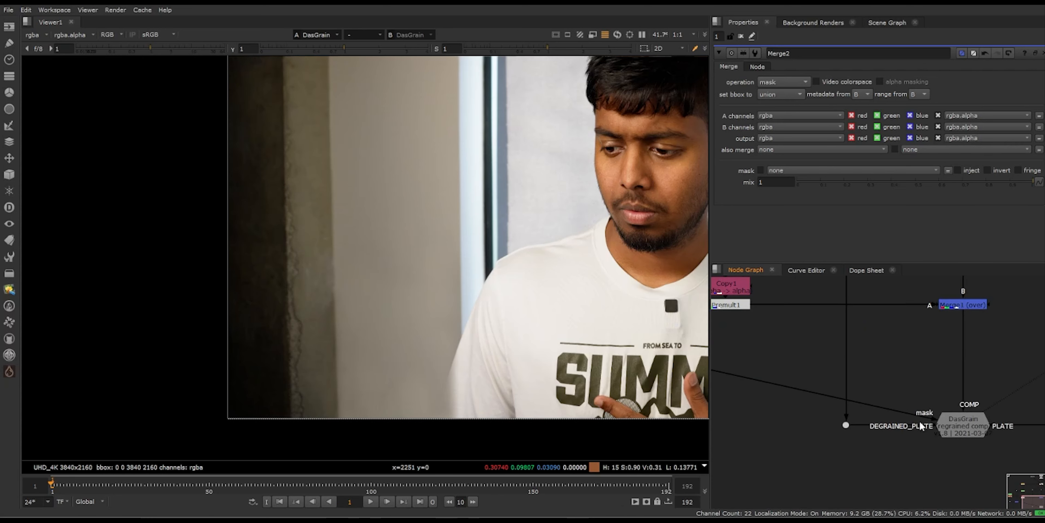
middle_drag(822, 408, 855, 432)
scroll(812, 407, up, 1)
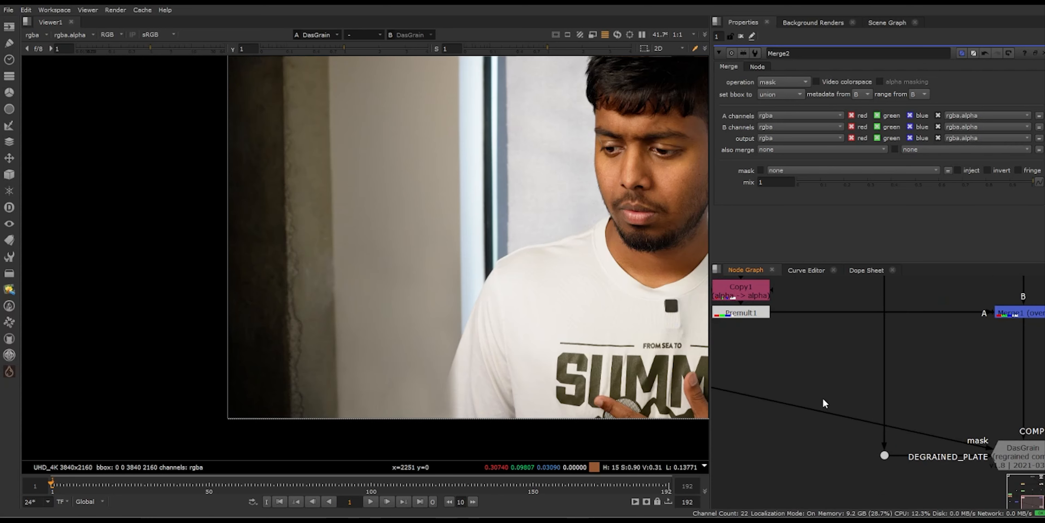
scroll(823, 397, down, 1)
middle_drag(807, 391, 826, 403)
scroll(415, 354, up, 5)
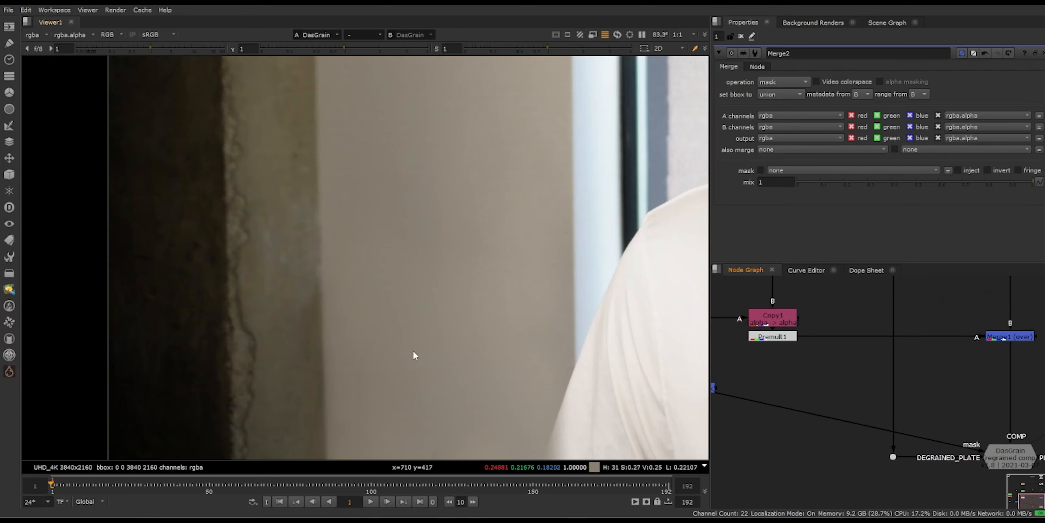
Step: Examine the patched wall's grain and activate DasGrain's Scatter function in its grain replacement settings
scroll(321, 236, up, 1)
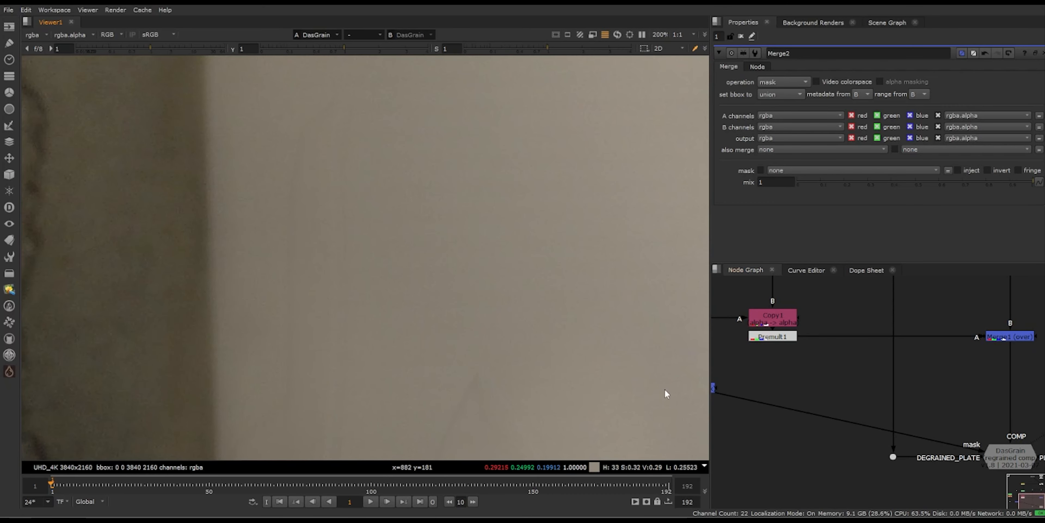
scroll(901, 425, down, 1)
middle_drag(902, 425, 805, 452)
double_click(897, 469)
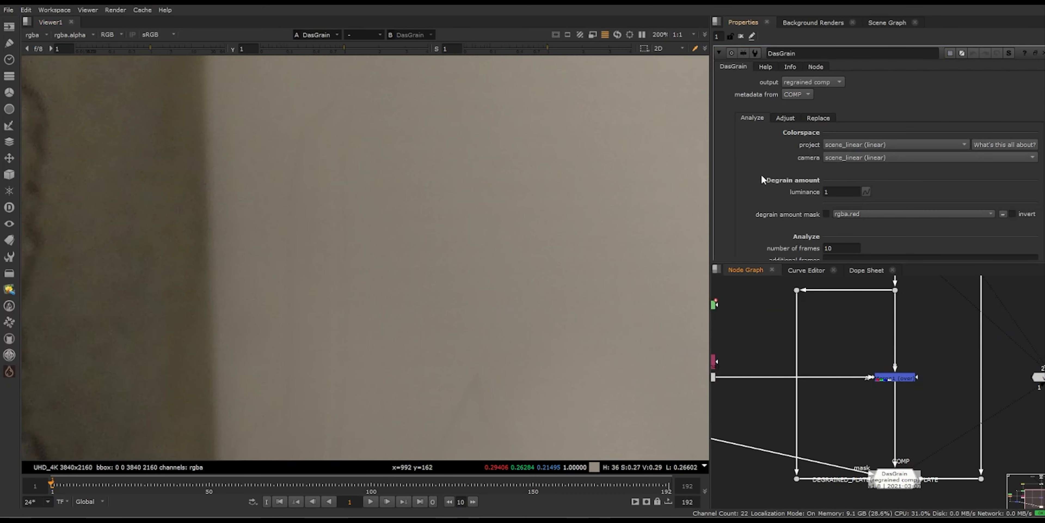
scroll(761, 179, down, 1)
click(817, 86)
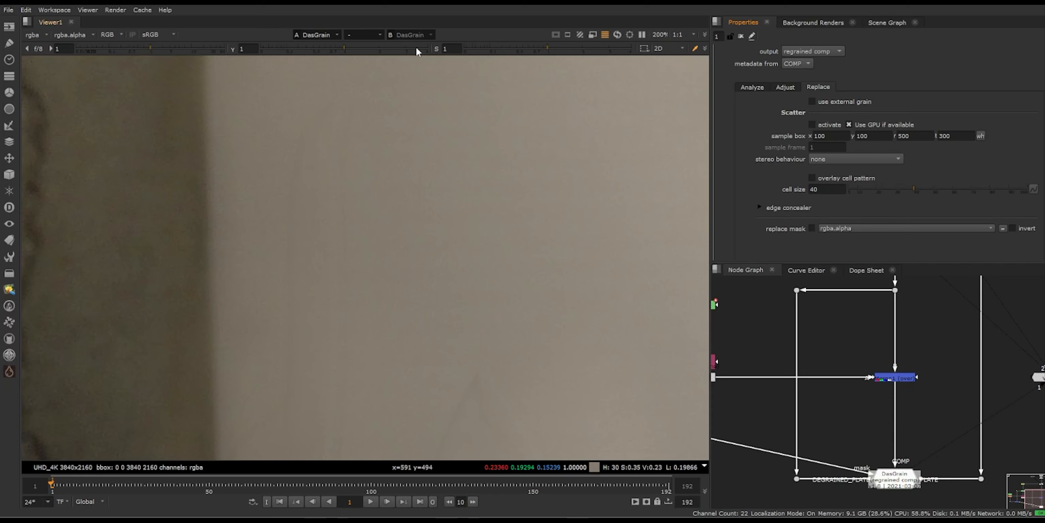
click(812, 124)
scroll(439, 329, down, 4)
scroll(467, 276, up, 3)
scroll(438, 299, down, 2)
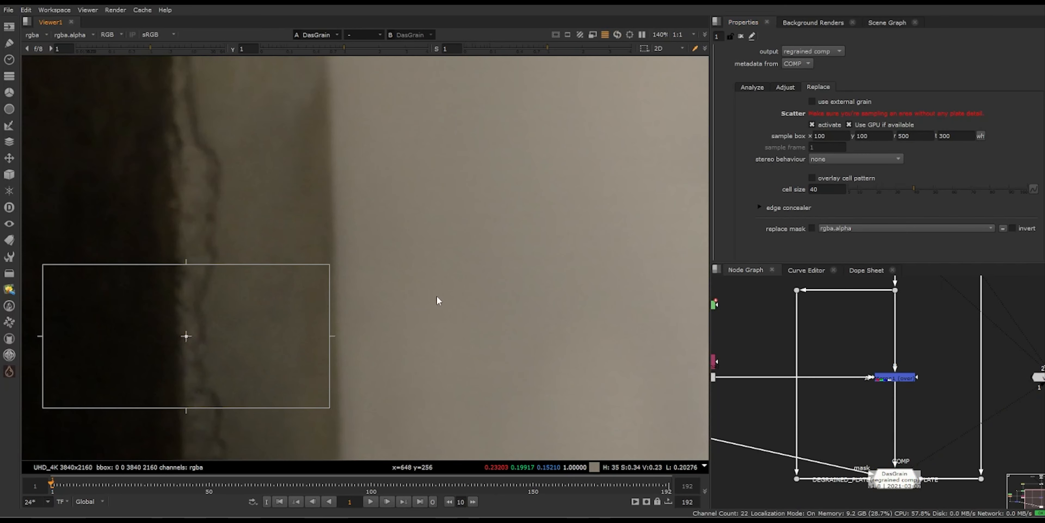
Step: Move and shrink the scatter sample box onto plain wall at x 697, y 958, r 871, t 1102
scroll(439, 296, down, 5)
middle_drag(447, 324, 408, 352)
scroll(455, 348, down, 1)
scroll(409, 352, up, 2)
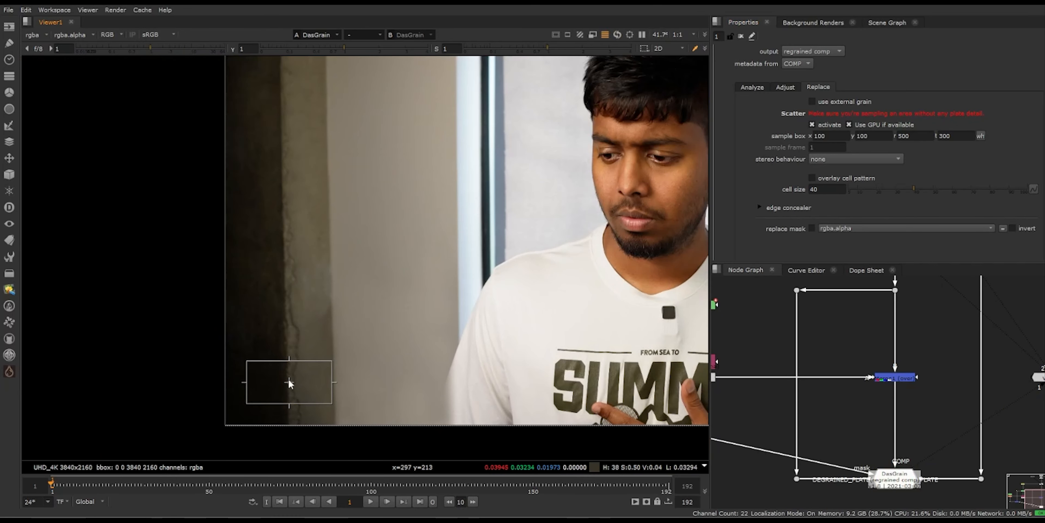
drag(289, 382, 410, 217)
drag(451, 198, 396, 217)
scroll(399, 347, up, 3)
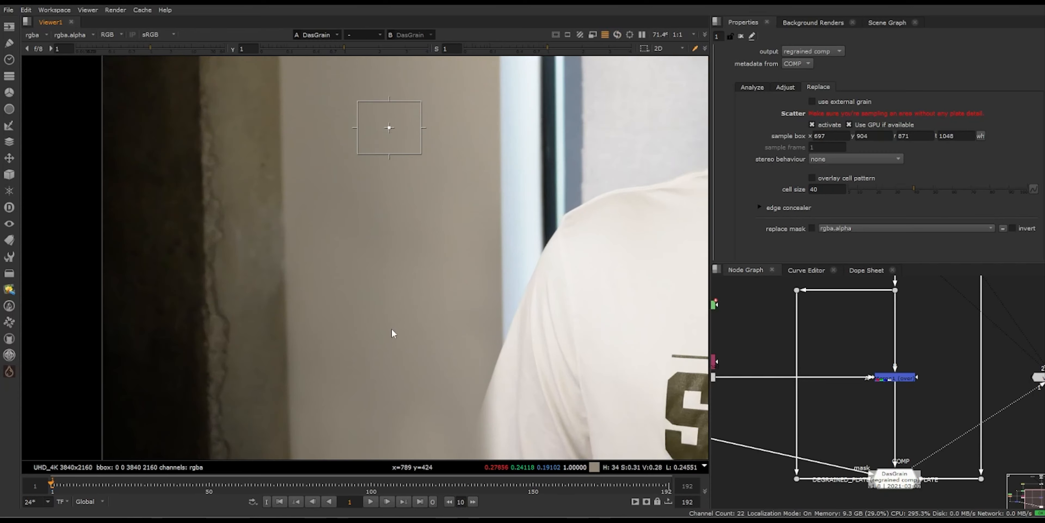
scroll(385, 129, down, 1)
Step: Enable DasGrain's replace mask with rgba.alpha and examine the grain along the patched wall edge
click(812, 228)
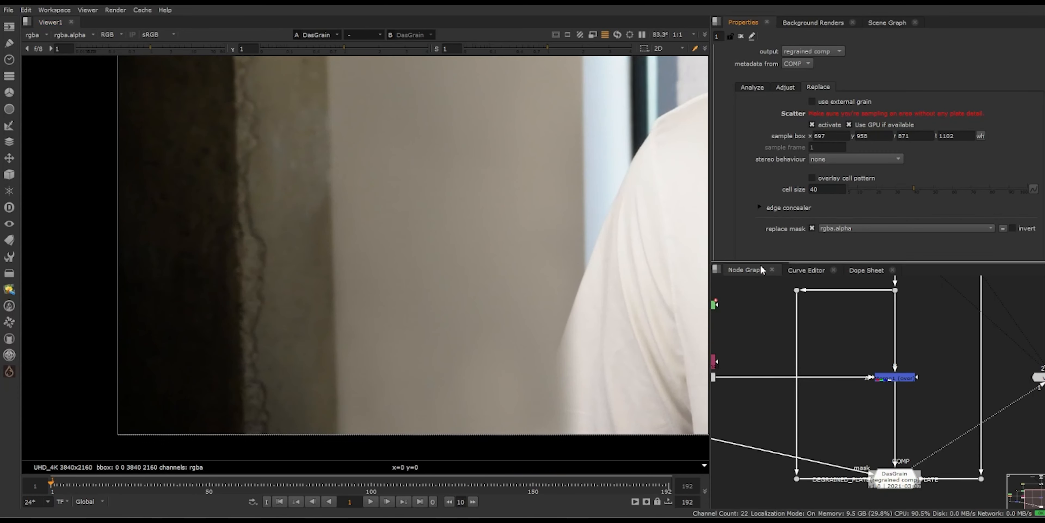
scroll(361, 100, up, 3)
middle_drag(373, 130, 373, 145)
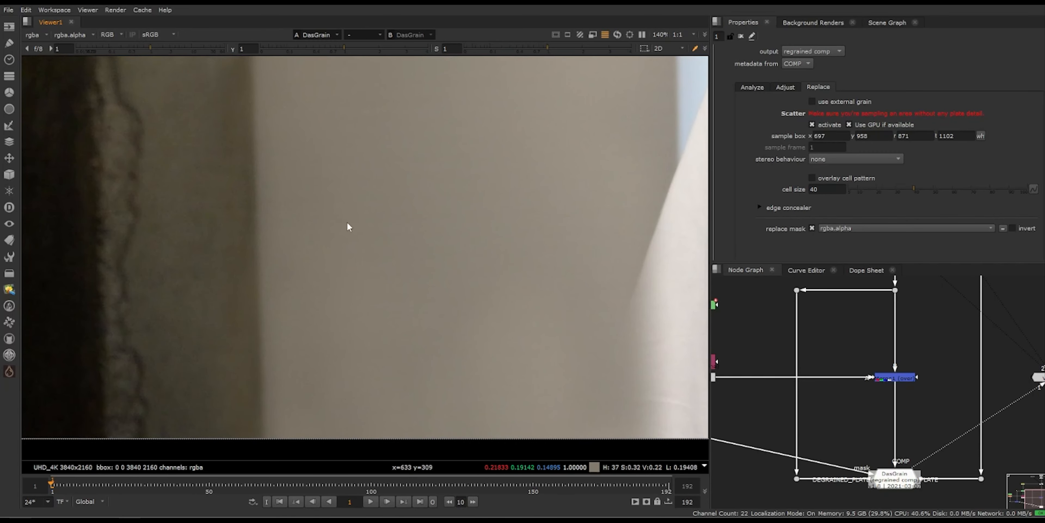
scroll(348, 226, up, 6)
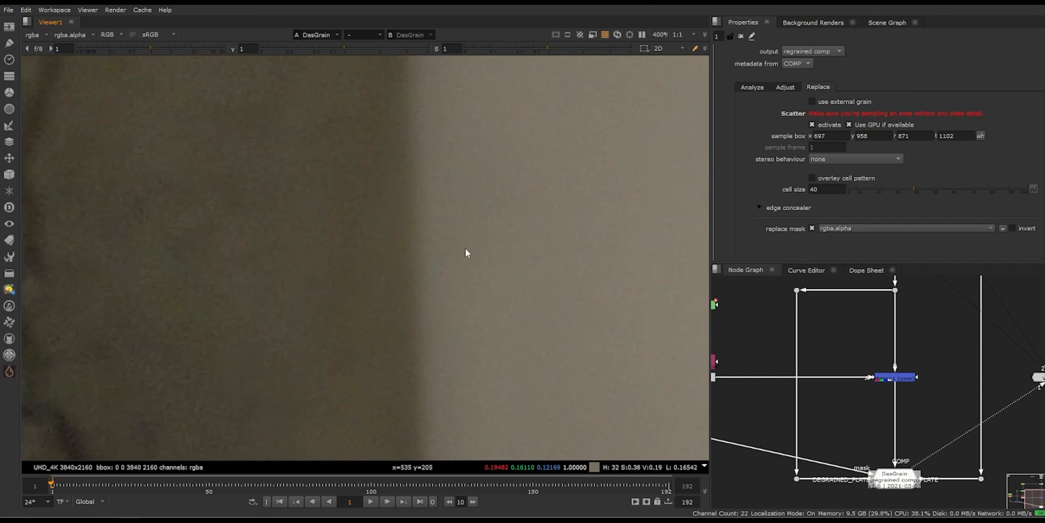
scroll(467, 253, down, 1)
scroll(553, 264, down, 6)
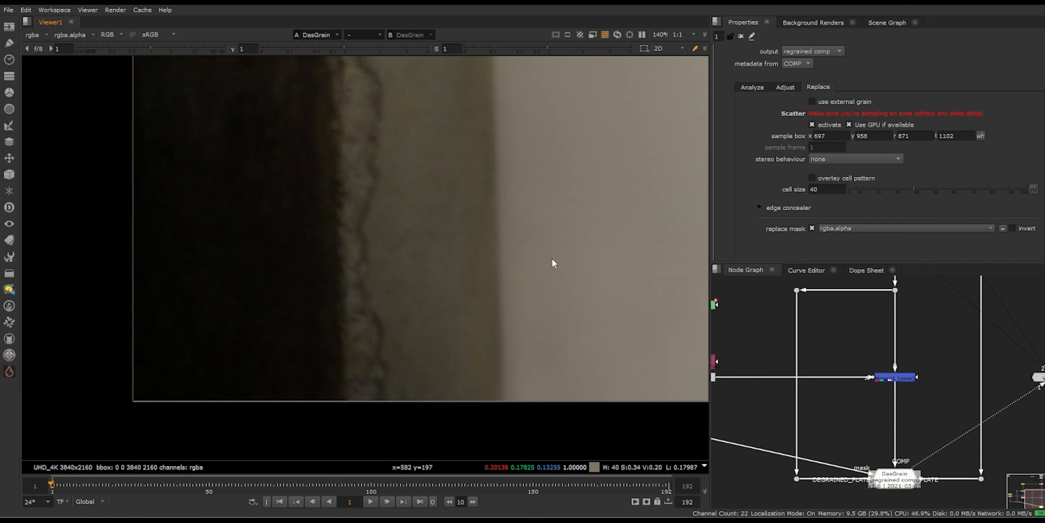
Step: Toggle Scatter off and on to compare the wall patch's grain with and without it
click(812, 125)
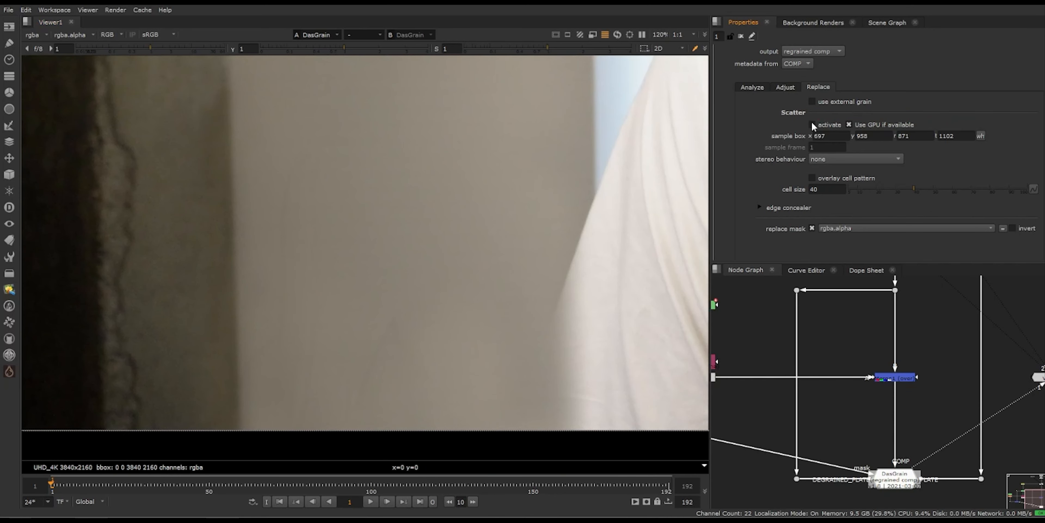
scroll(369, 265, up, 2)
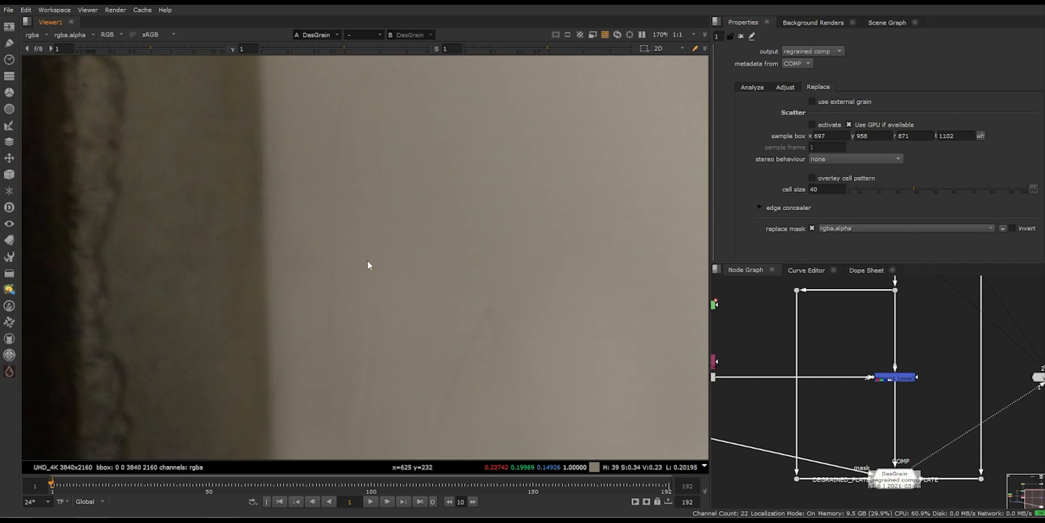
click(812, 125)
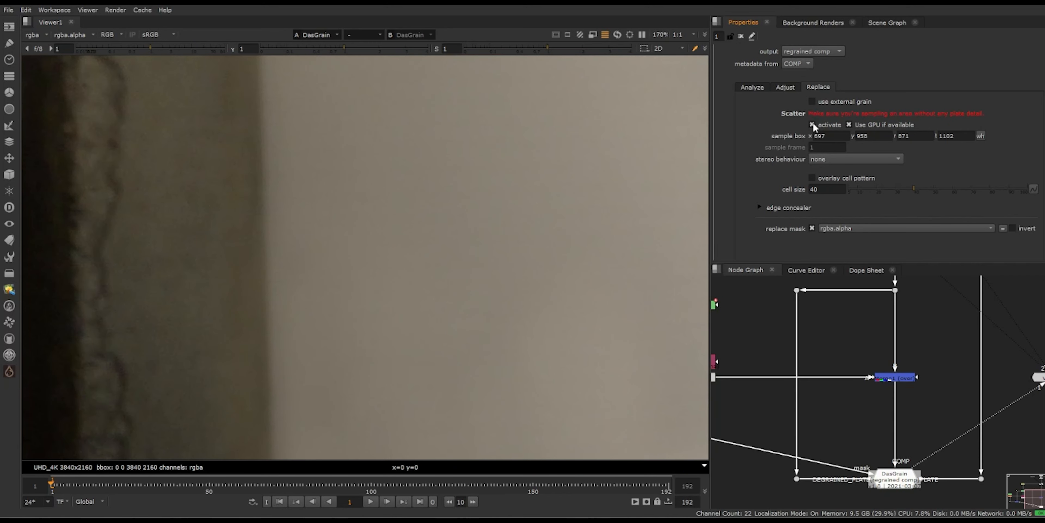
click(812, 124)
scroll(482, 261, down, 4)
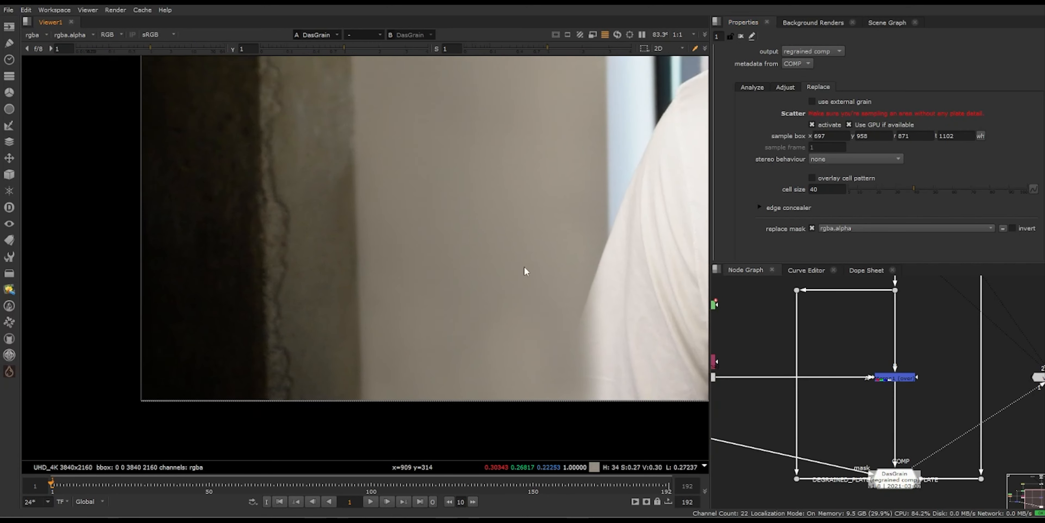
scroll(358, 224, up, 6)
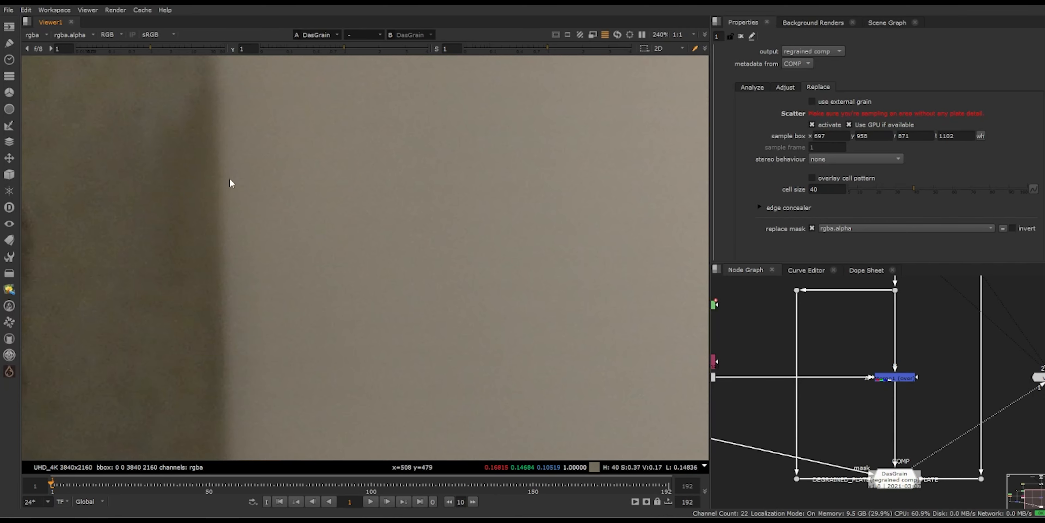
Step: Compare the DasGrain result on the wall with the original Read plate, ending on the full-frame regrained comp
scroll(230, 183, down, 4)
scroll(401, 168, up, 3)
scroll(401, 168, down, 3)
key(2)
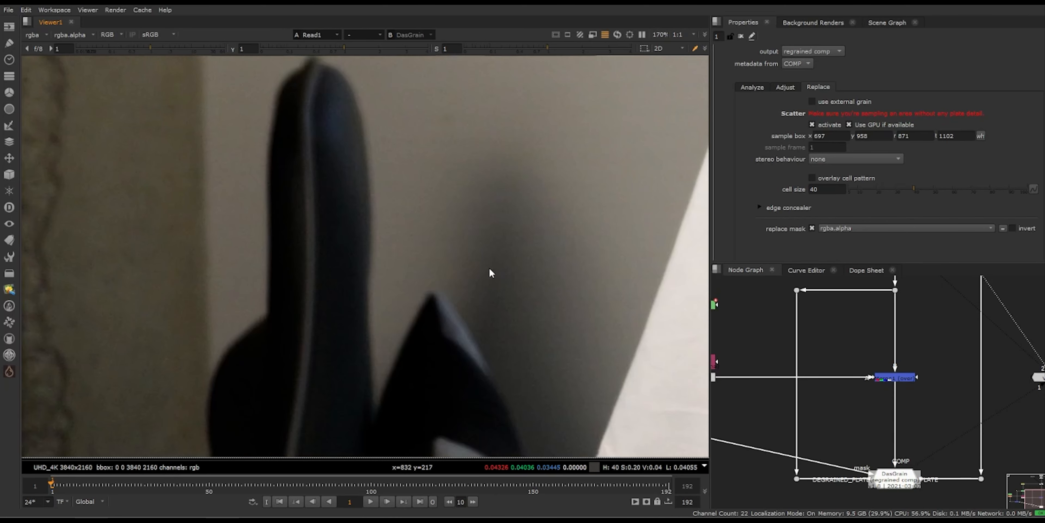
key(1)
key(f)
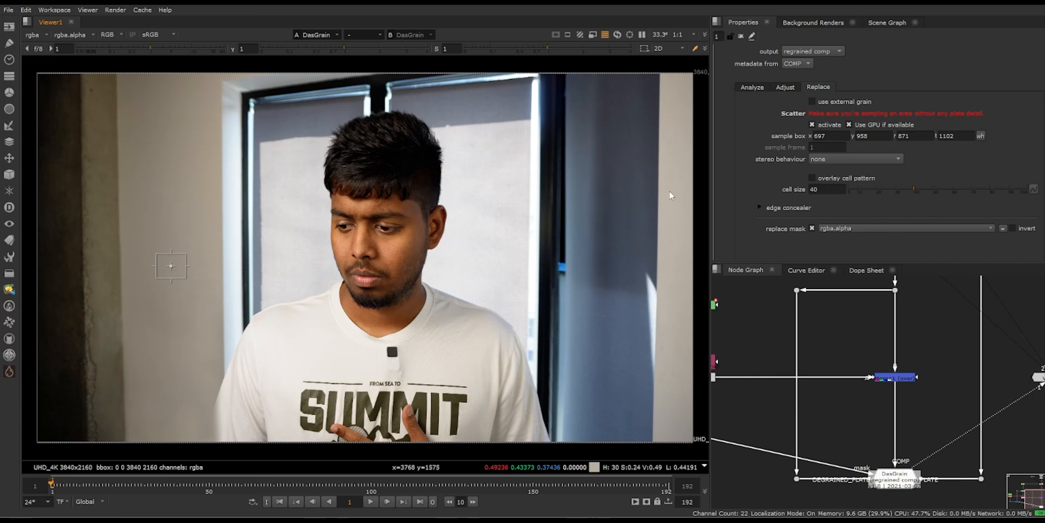
Step: Preview the scatter's overlay cell pattern on the wall patch, leaving the overlay switched off
scroll(271, 249, up, 4)
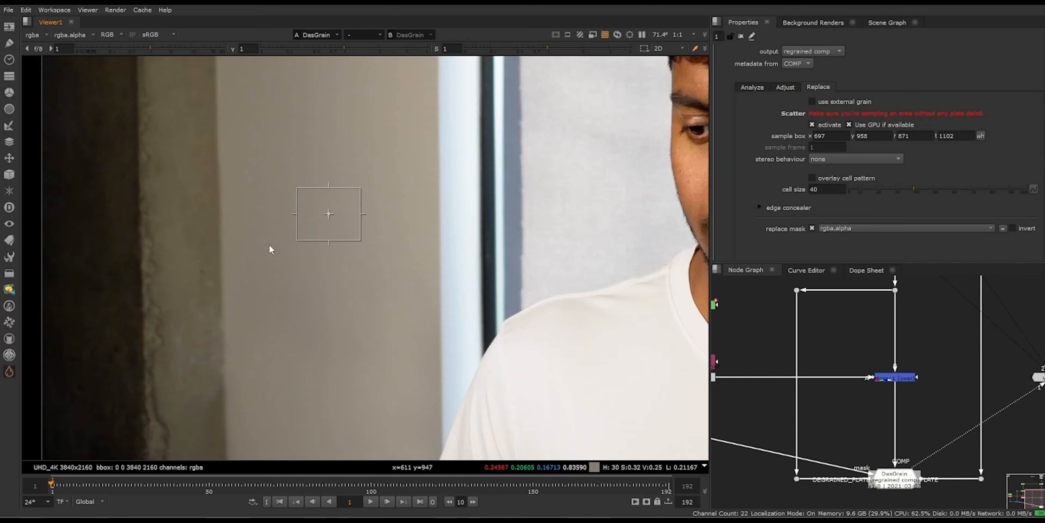
scroll(271, 249, up, 1)
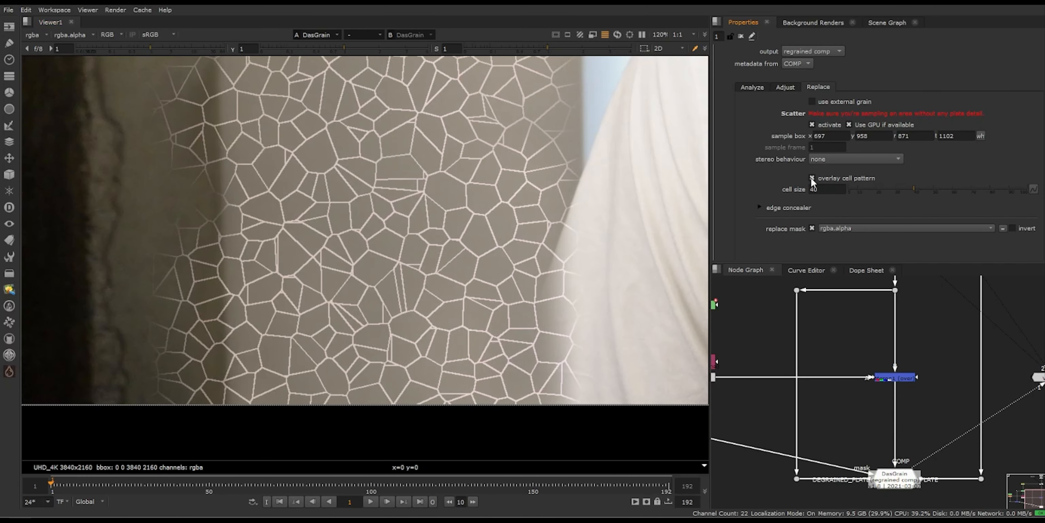
click(812, 178)
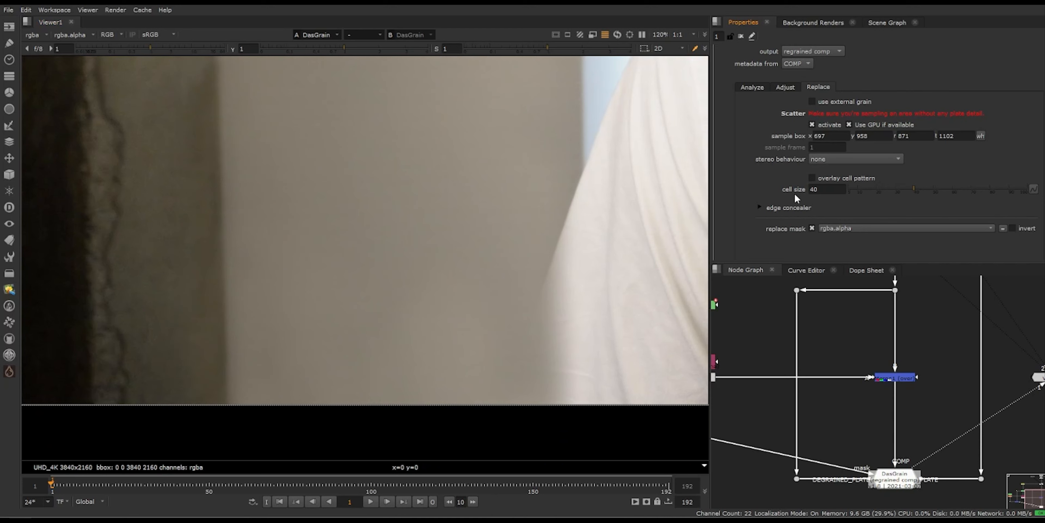
Step: Review DasGrain's red, green and blue grain response curves, then return to the grain replacement settings
click(785, 86)
scroll(966, 185, down, 3)
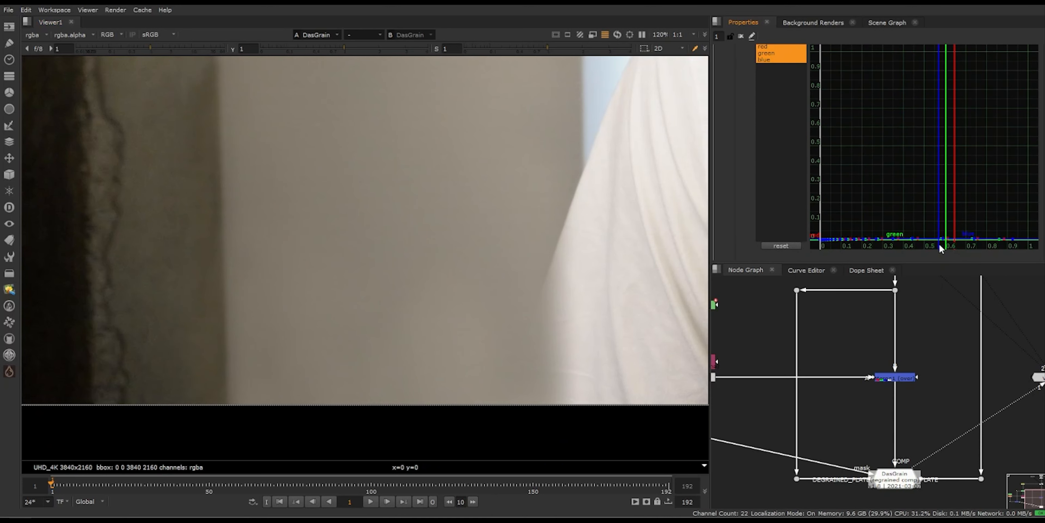
scroll(804, 169, up, 3)
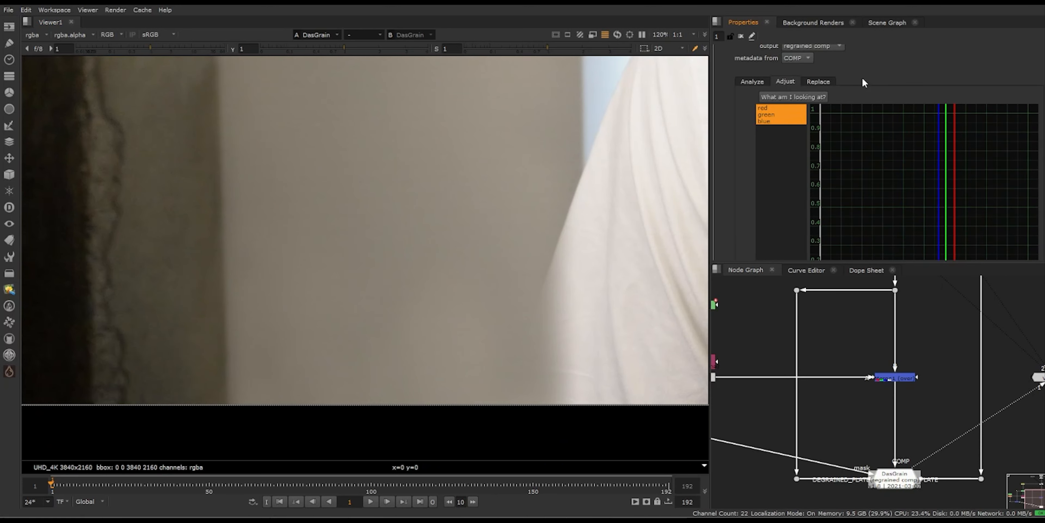
click(809, 84)
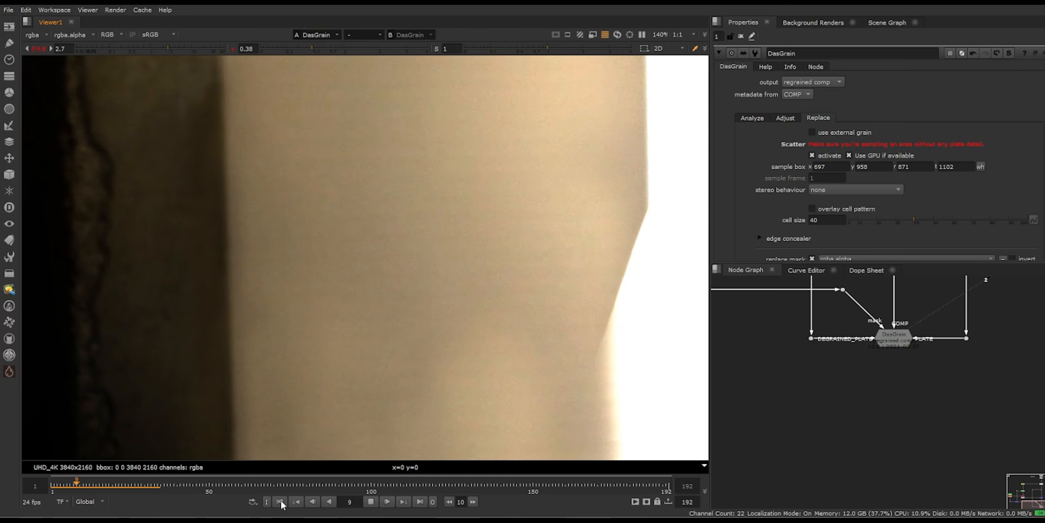
Step: Play the regrained comp from the first frame to check the patch's grain in motion
click(280, 501)
click(370, 503)
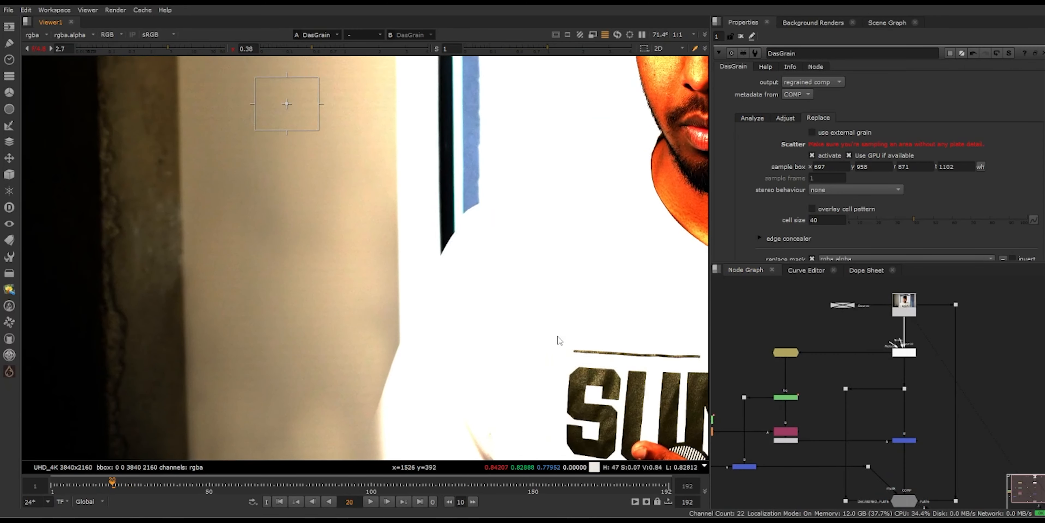
Step: Inspect the skin grain on the man's cheek in the regrained comp up close with viewer gain and gamma at their defaults
middle_drag(559, 339, 579, 248)
middle_drag(893, 454, 912, 373)
scroll(929, 421, up, 3)
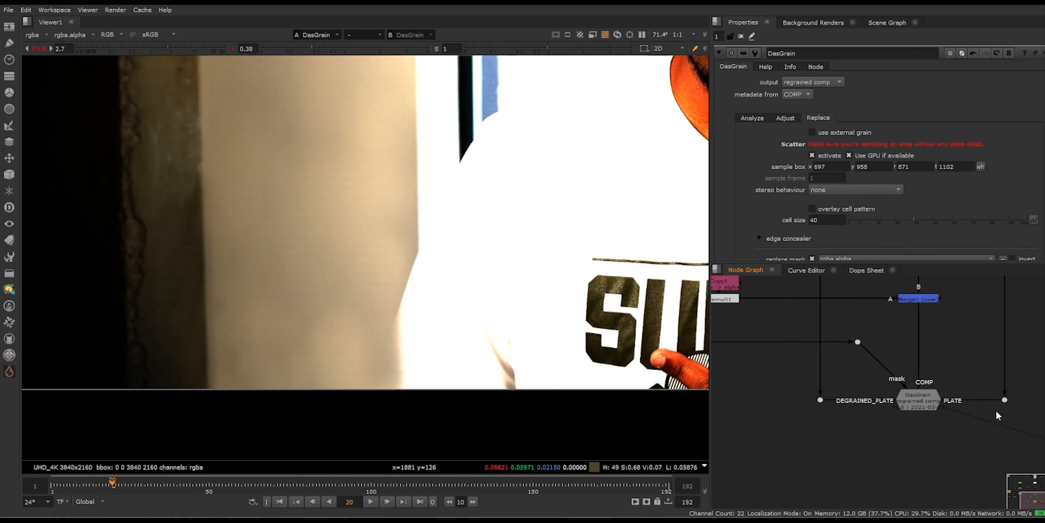
middle_drag(343, 147, 219, 276)
middle_drag(436, 236, 191, 351)
scroll(488, 230, up, 1)
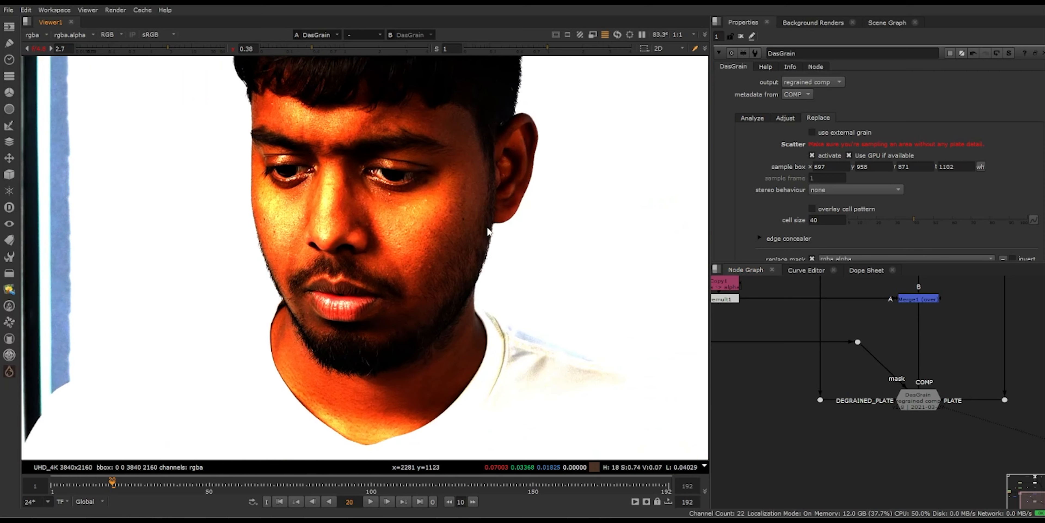
scroll(481, 251, up, 4)
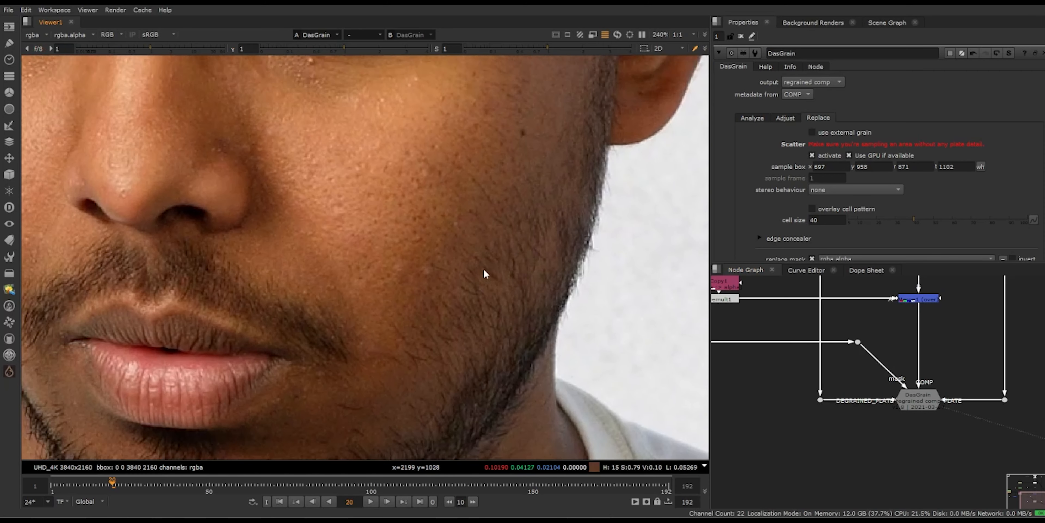
middle_drag(483, 270, 484, 253)
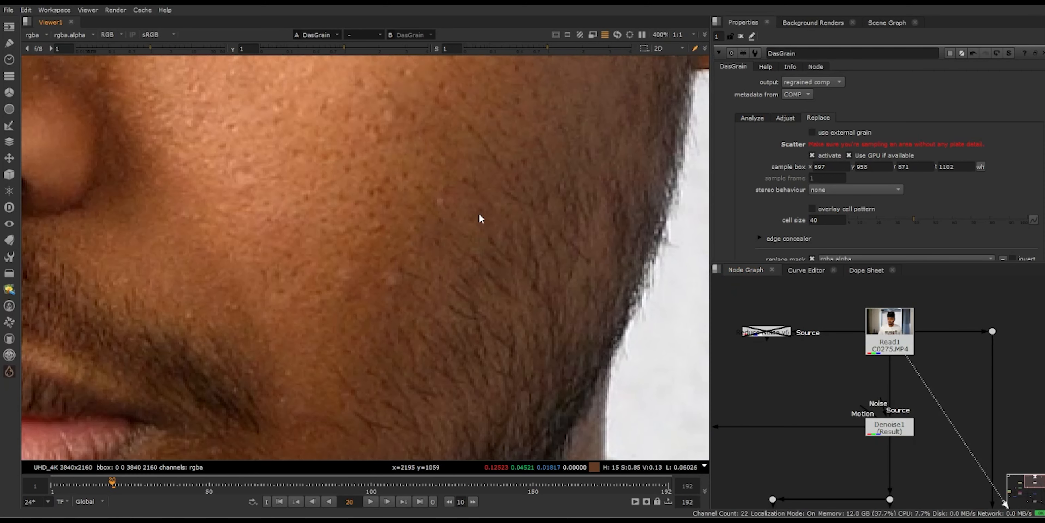
Step: Compare the Denoise1 result on the cheek with the DasGrain output, ending on the DasGrain view
key(1)
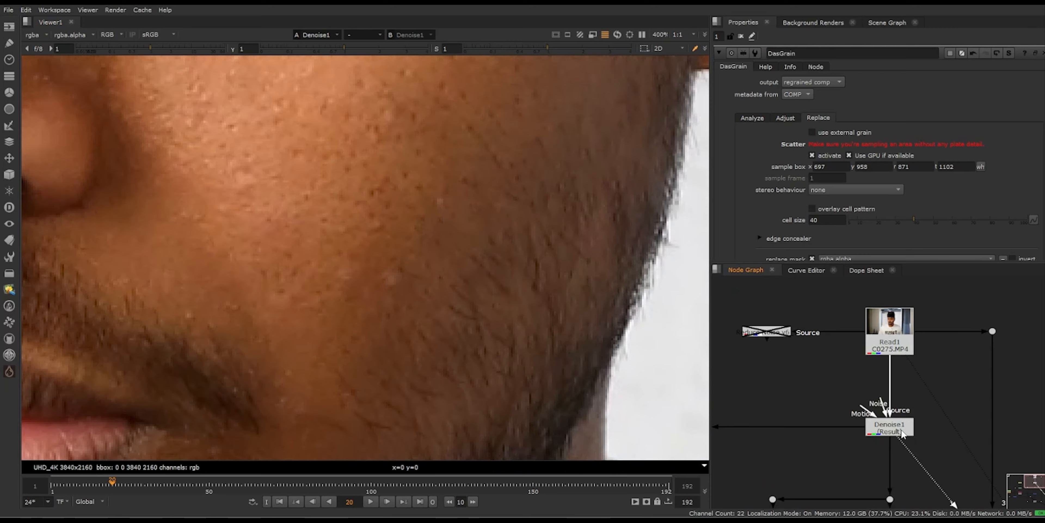
scroll(903, 437, down, 4)
middle_drag(903, 457, 892, 392)
middle_drag(954, 422, 936, 367)
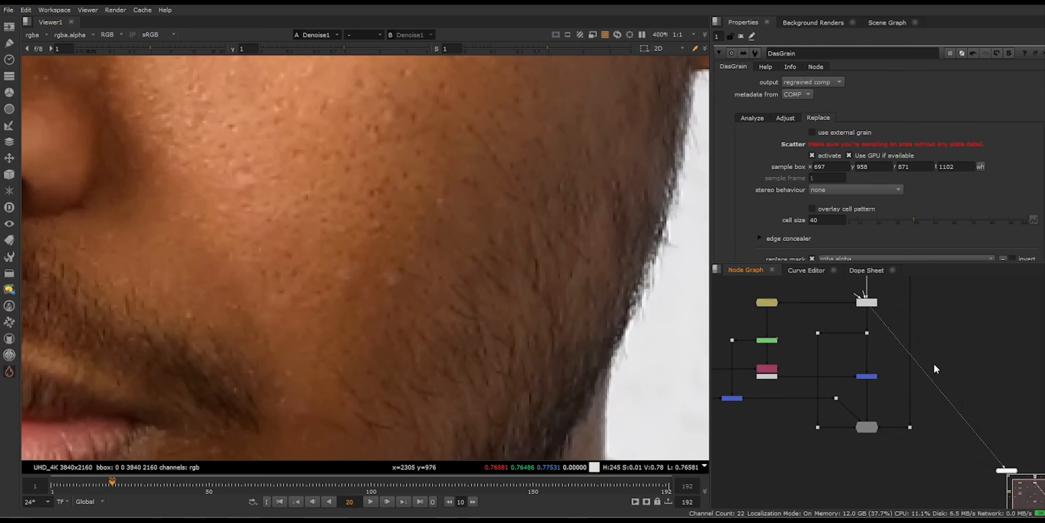
click(865, 427)
key(1)
scroll(489, 208, down, 13)
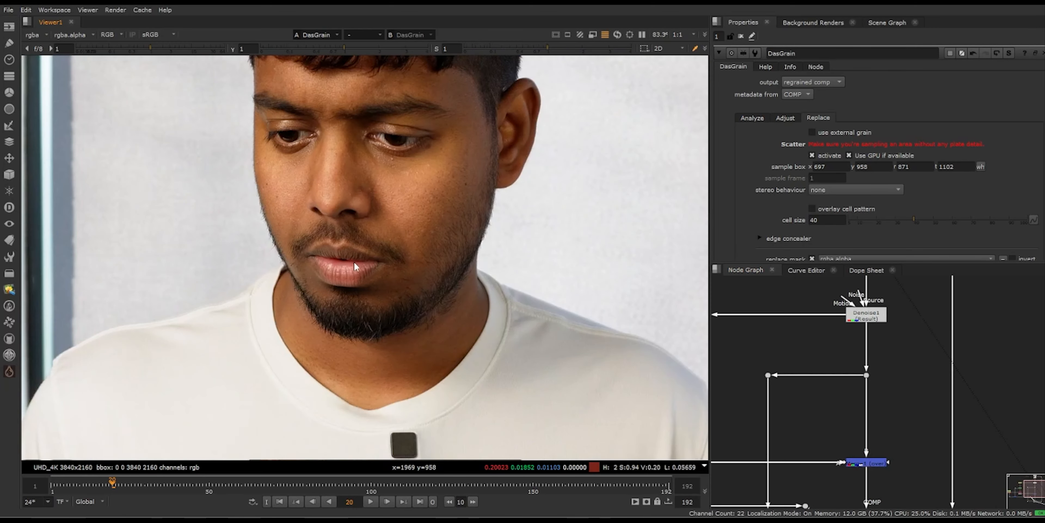
Step: Examine the wall patch in the DasGrain output with viewer gain at 2.8 and gamma at 0.63
middle_drag(384, 259, 636, 200)
scroll(339, 270, up, 1)
scroll(340, 273, up, 3)
scroll(352, 306, up, 4)
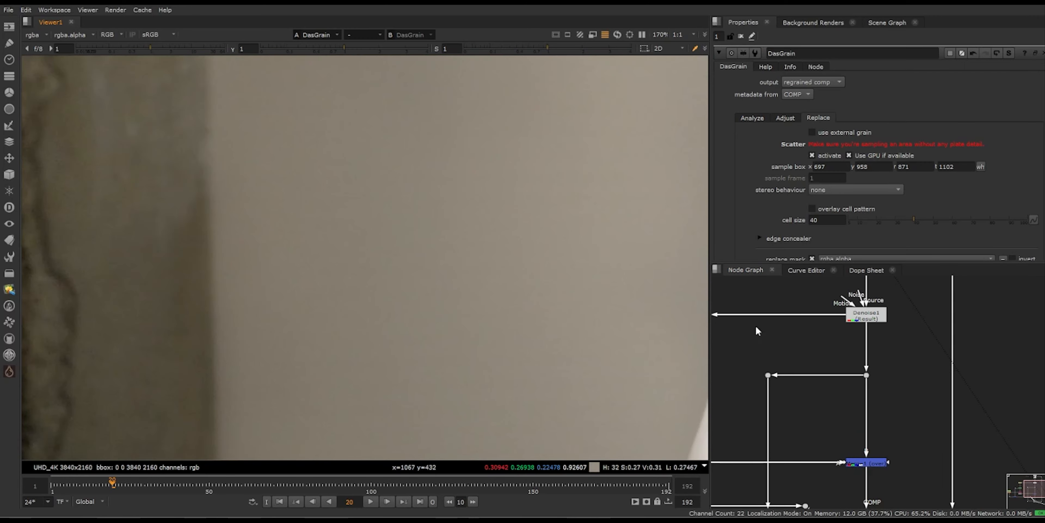
scroll(935, 438, down, 1)
middle_drag(932, 430, 923, 304)
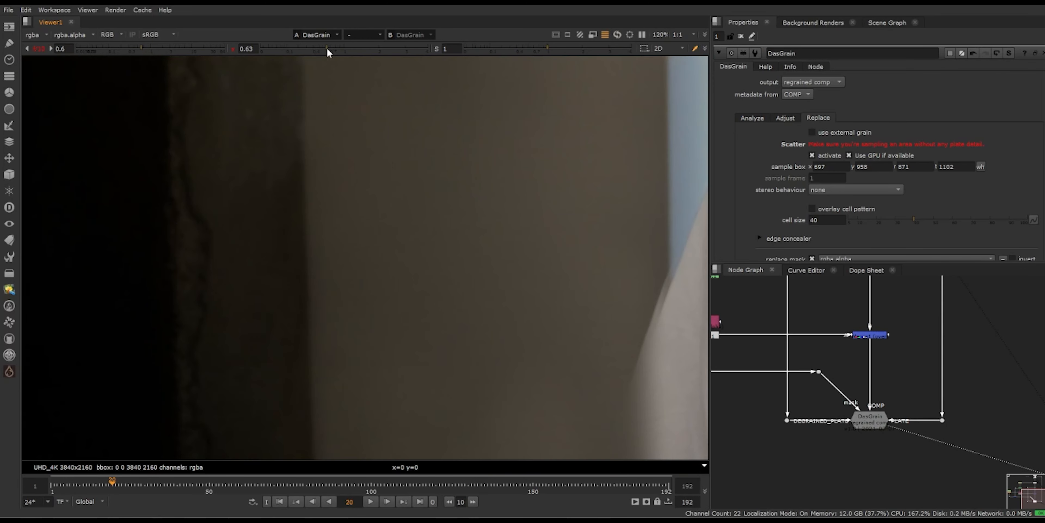
drag(158, 50, 168, 50)
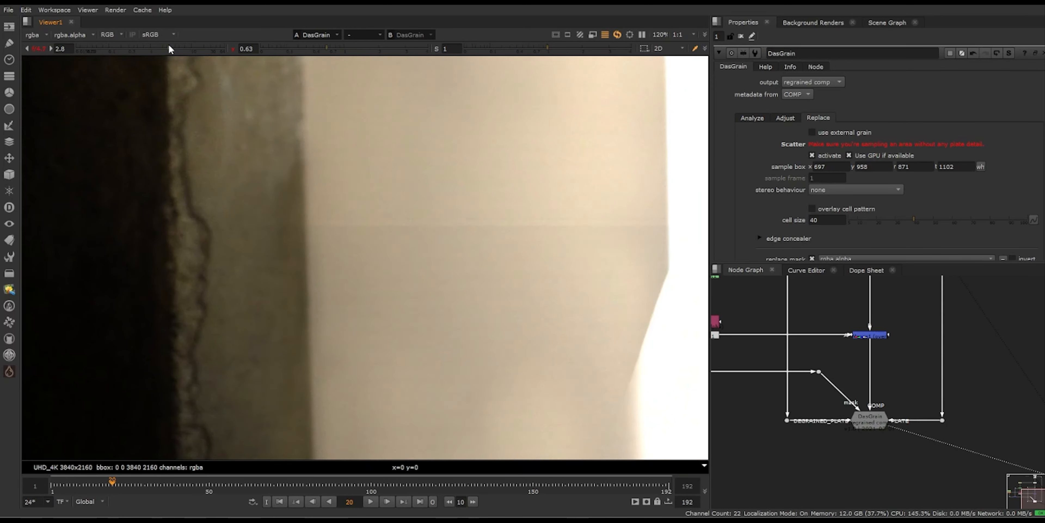
Step: Compare the original Read1 plate with the DasGrain result near the pillar's edge, ending on DasGrain
scroll(213, 260, up, 8)
key(2)
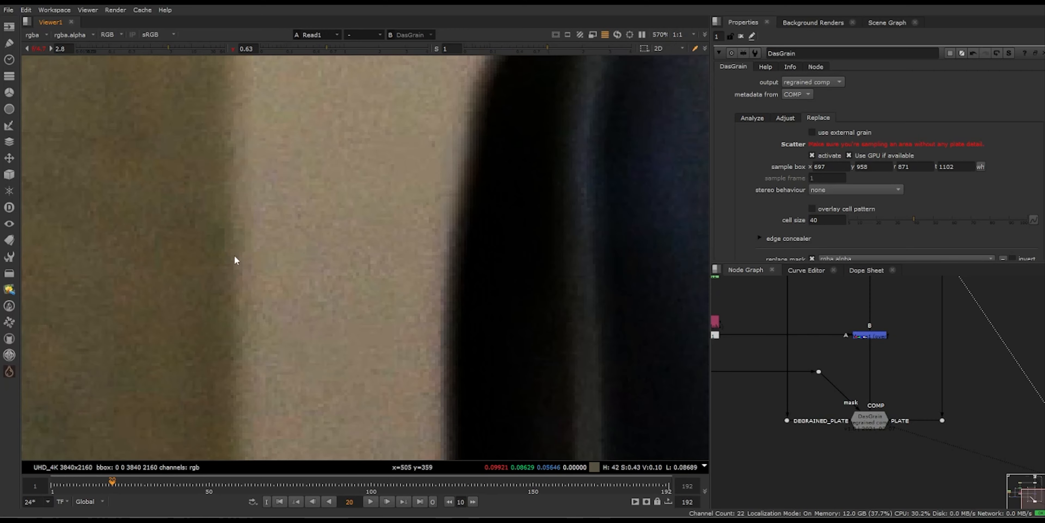
key(1)
key(2)
key(1)
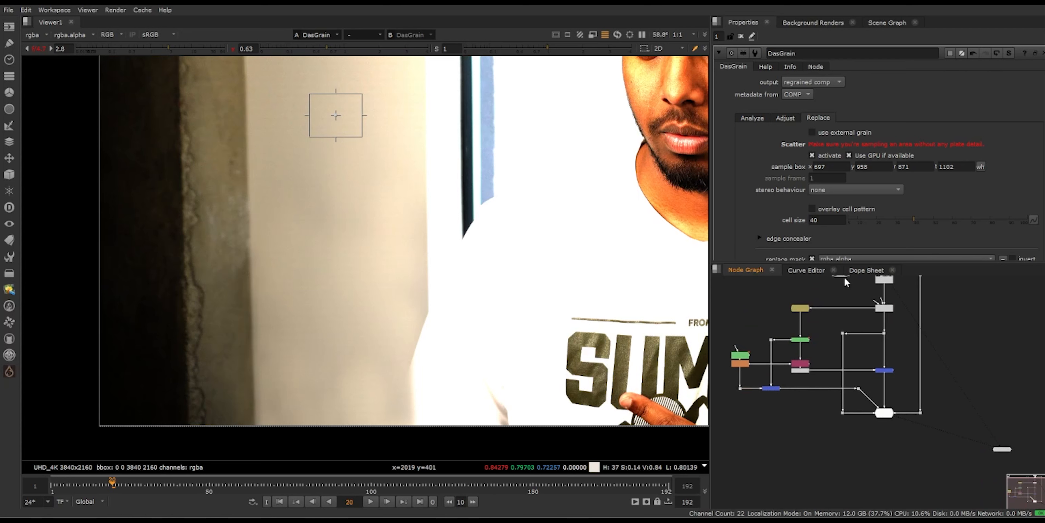
Step: Add a Write node after DasGrain, then reset the viewer's gain and gamma to 1 and frame the full image
middle_drag(845, 278, 845, 300)
click(846, 300)
click(891, 436)
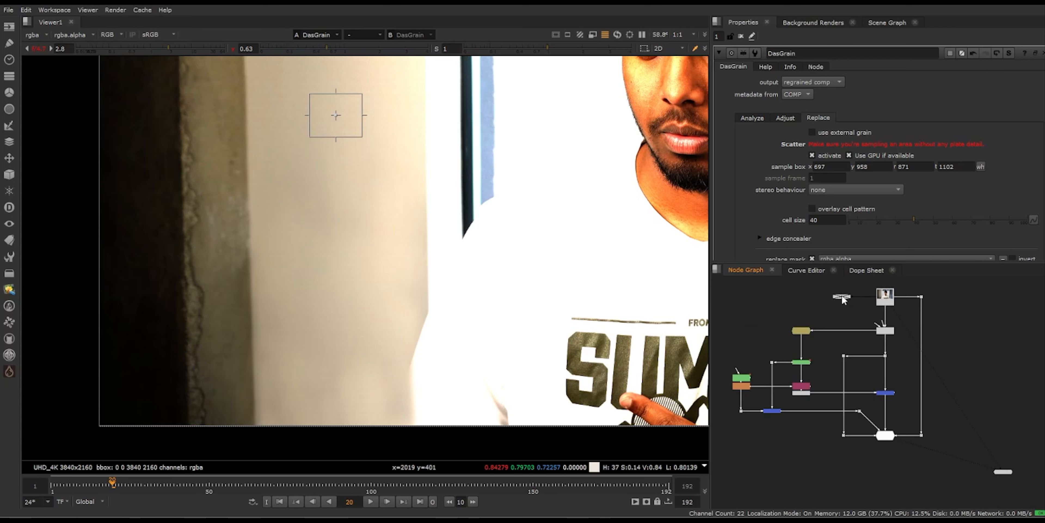
key(w)
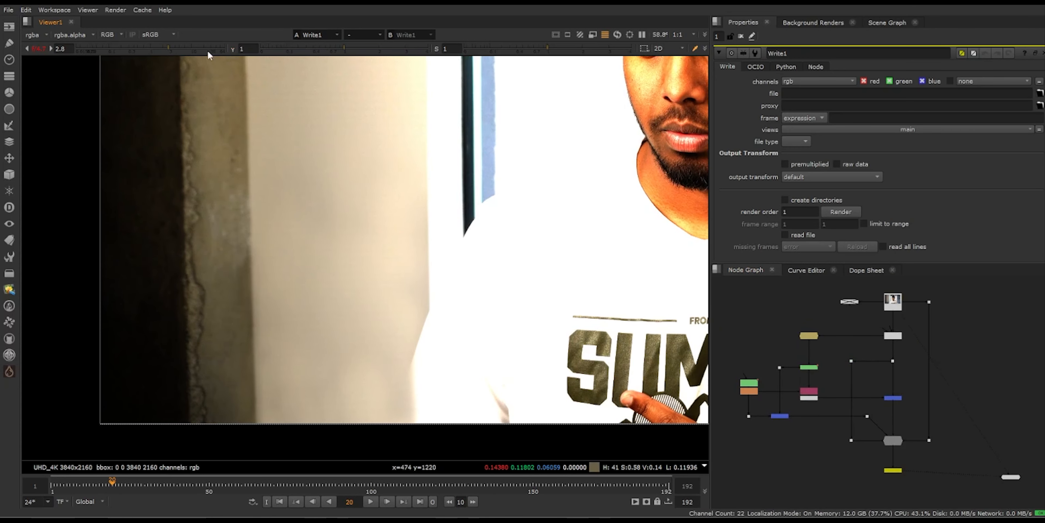
click(39, 51)
key(f)
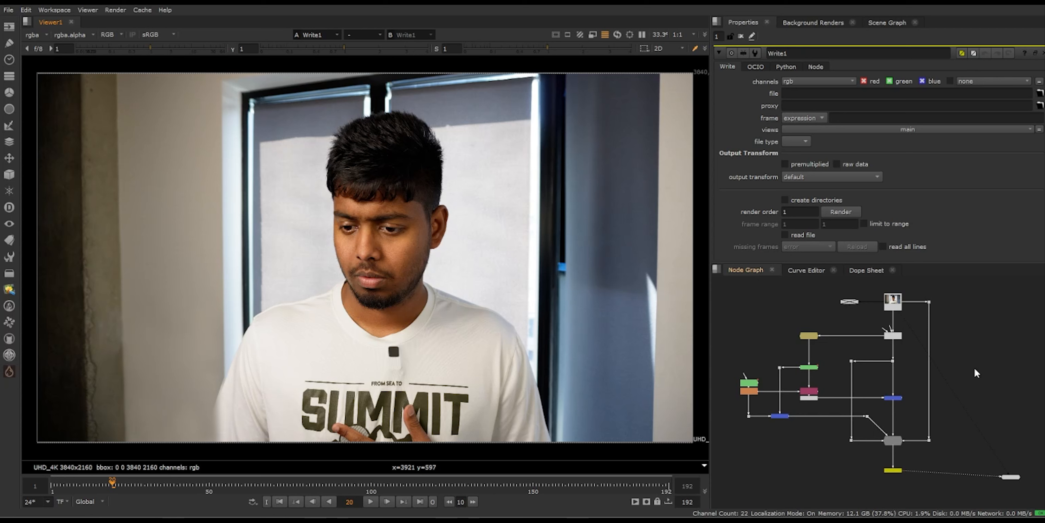
Step: Review the node tree from the DasGrain and Write nodes back up to the Read and Denoise nodes
scroll(900, 470, up, 9)
click(870, 313)
scroll(871, 314, down, 5)
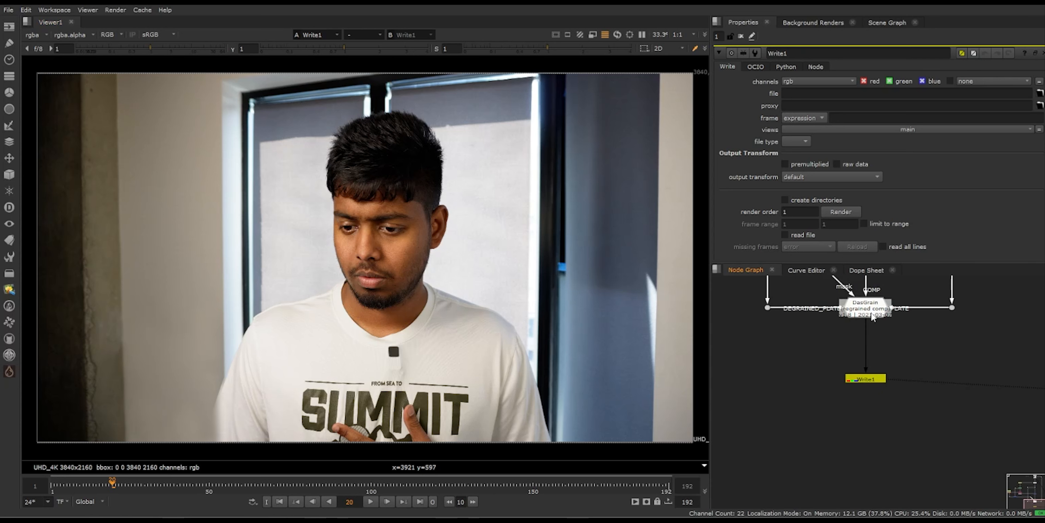
scroll(872, 314, down, 2)
middle_drag(872, 313, 896, 505)
click(822, 278)
middle_drag(890, 326, 884, 380)
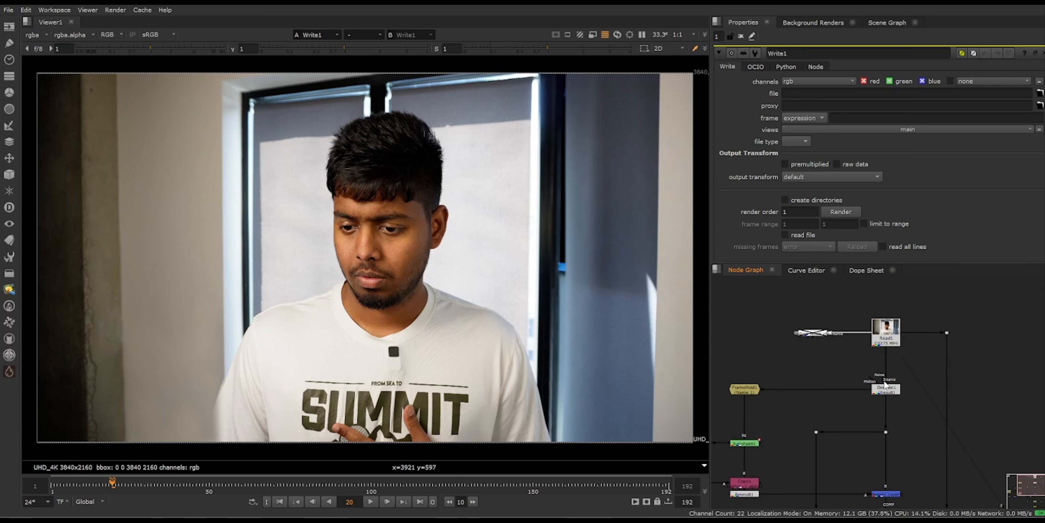